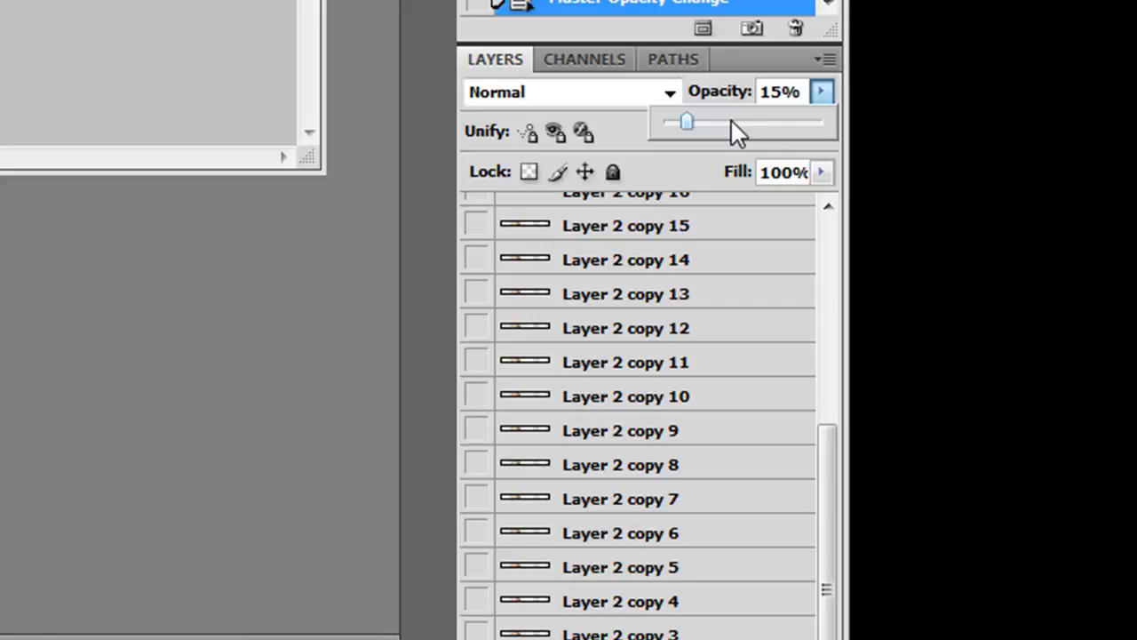
# Fade the eye layer to 33% opacity, zoom in, and nudge its image slightly up then down.
pyautogui.click(745, 123)
pyautogui.moveTo(712, 120); pyautogui.dragTo(716, 121)
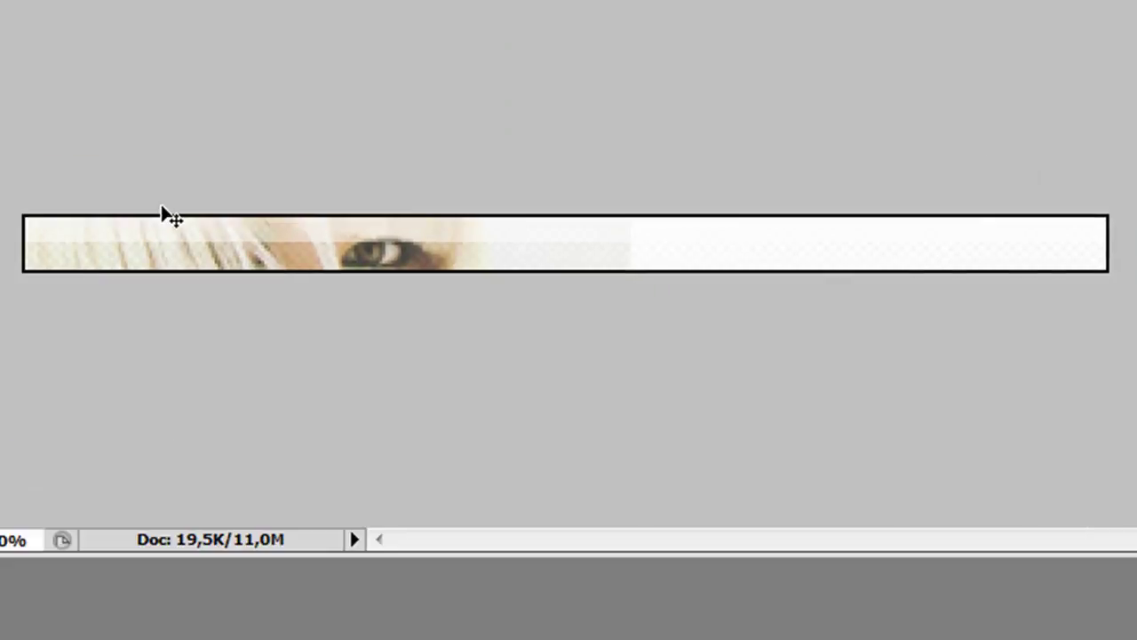
pyautogui.hotkey('ctrl', '+')
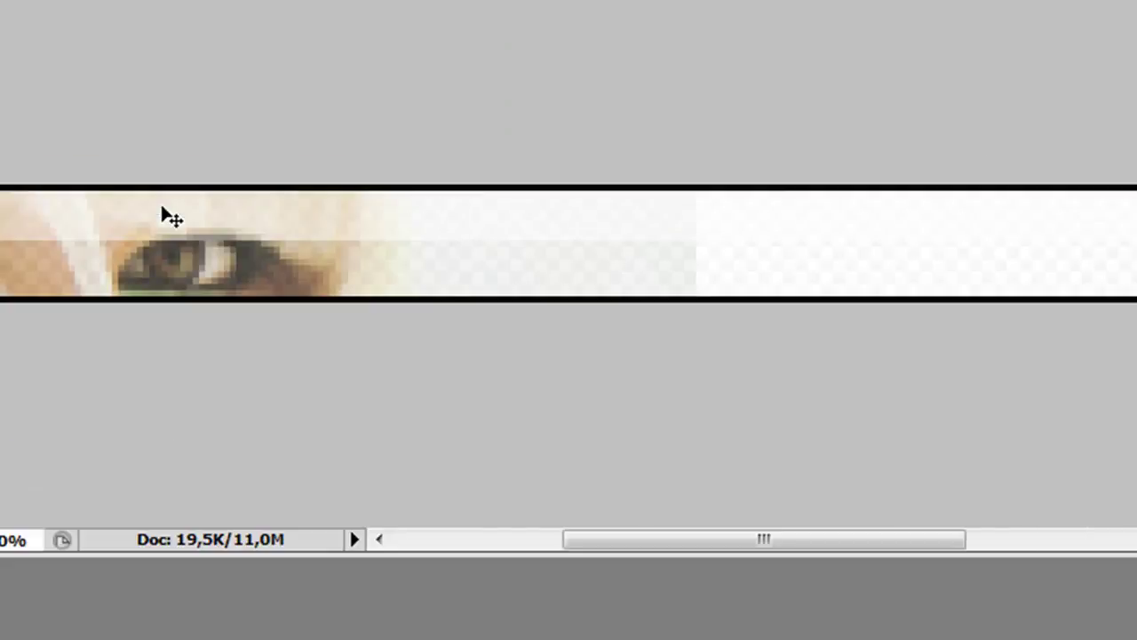
pyautogui.moveTo(820, 542); pyautogui.dragTo(645, 544)
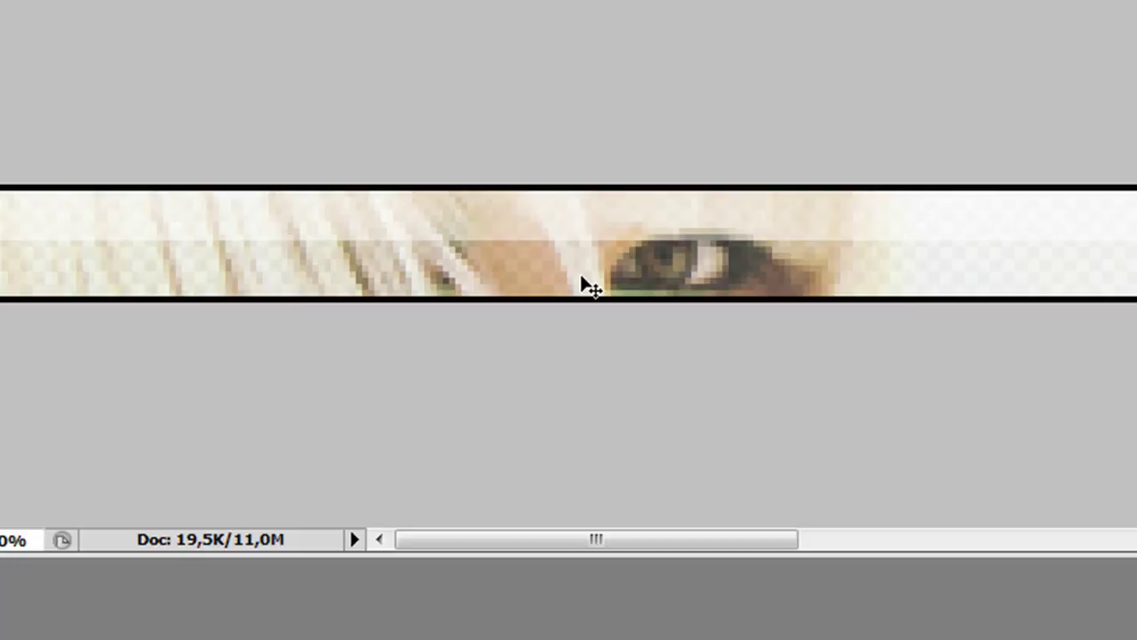
pyautogui.moveTo(587, 249)
pyautogui.mouseDown()
pyautogui.moveTo(586, 171)
pyautogui.moveTo(576, 231)
pyautogui.mouseUp()
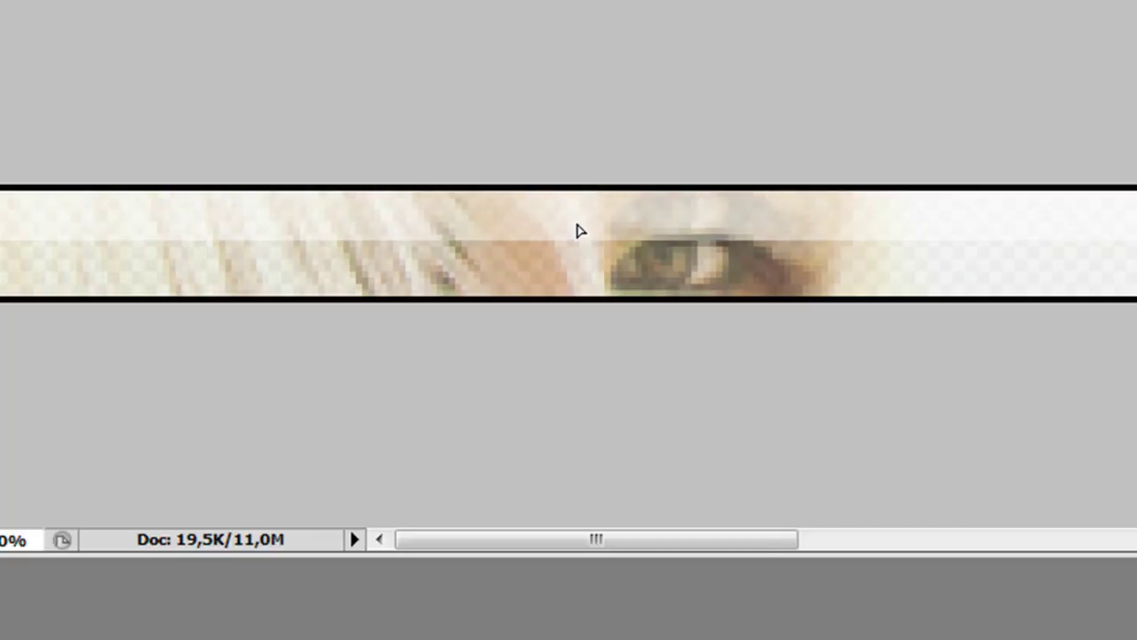
pyautogui.moveTo(576, 231); pyautogui.dragTo(577, 238)
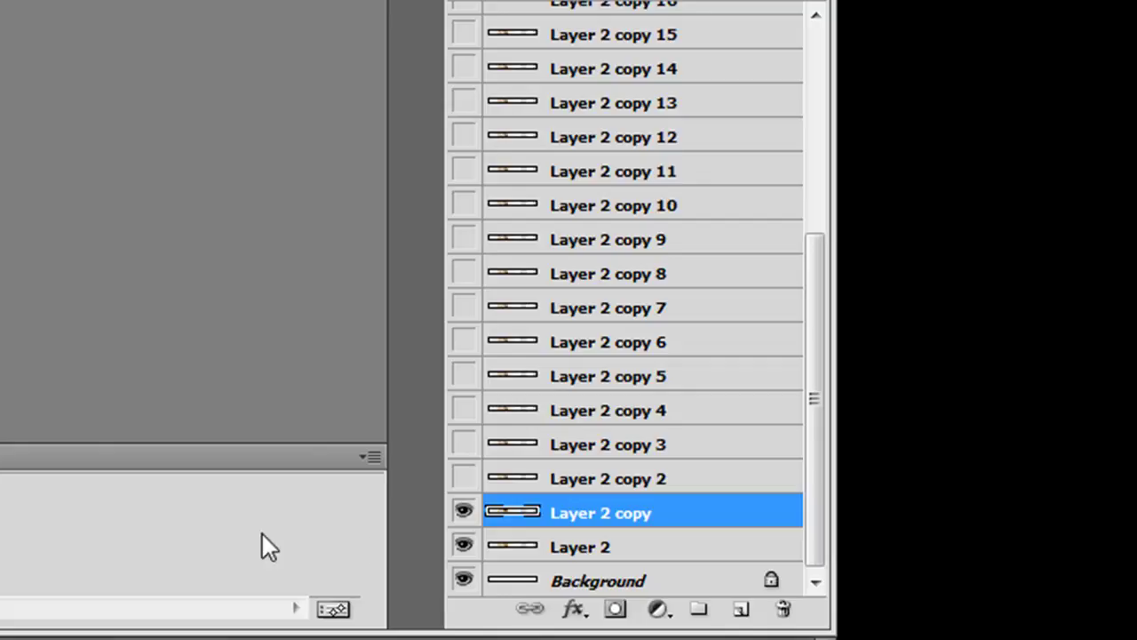
# Make Layer 2 copy 2 visible in frame 3, toggling it to compare, and make it active.
pyautogui.click(470, 483)
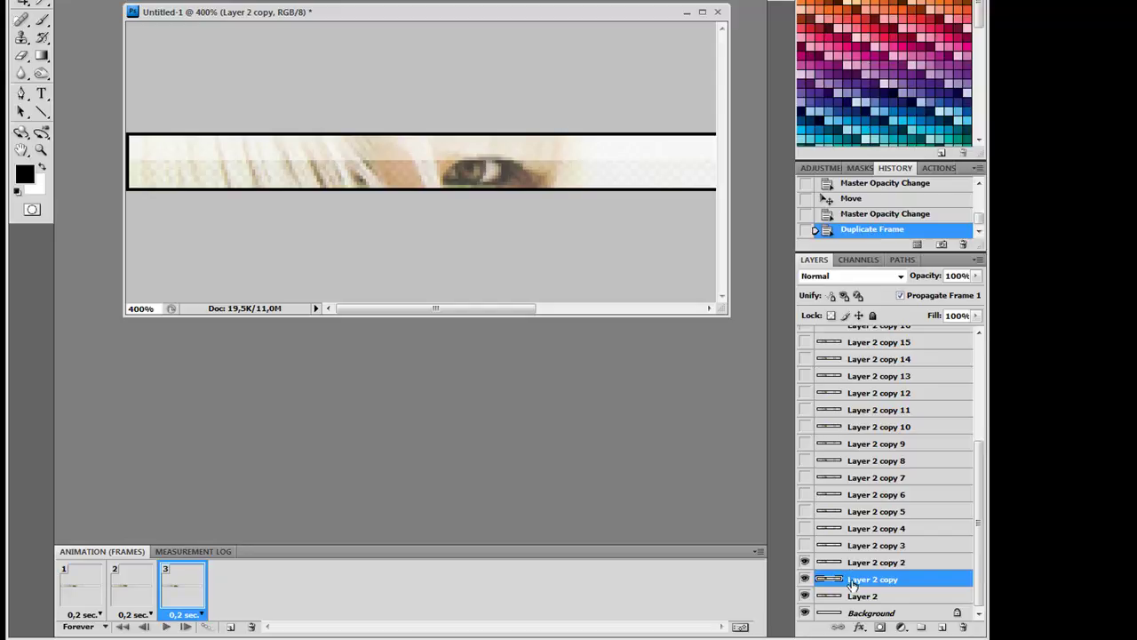
pyautogui.click(805, 564)
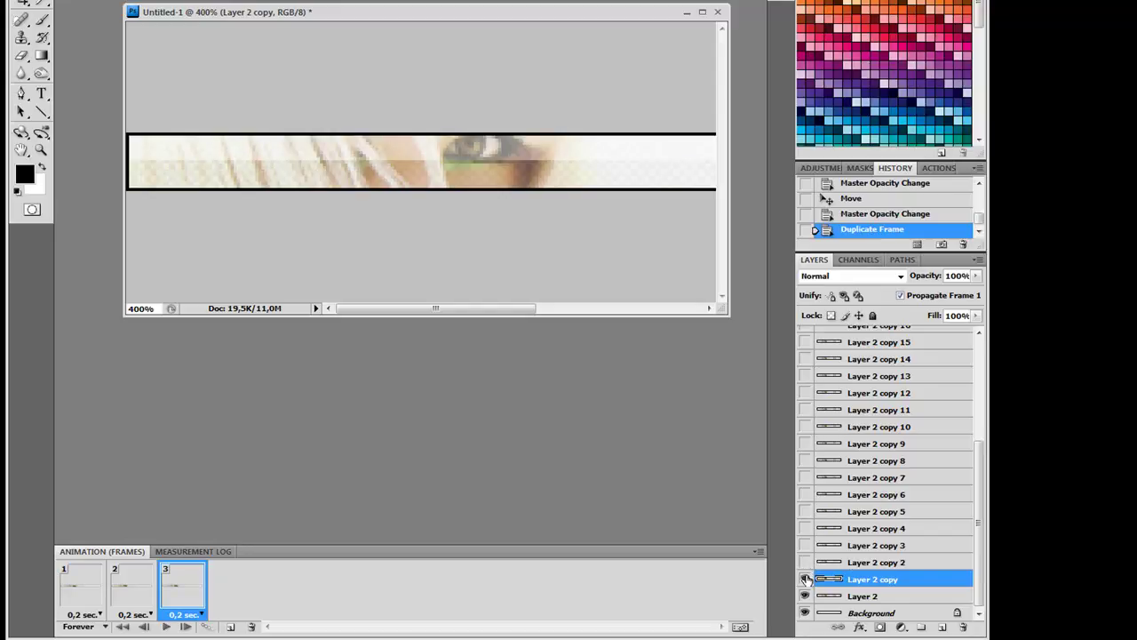
pyautogui.click(805, 566)
pyautogui.click(805, 565)
pyautogui.click(886, 561)
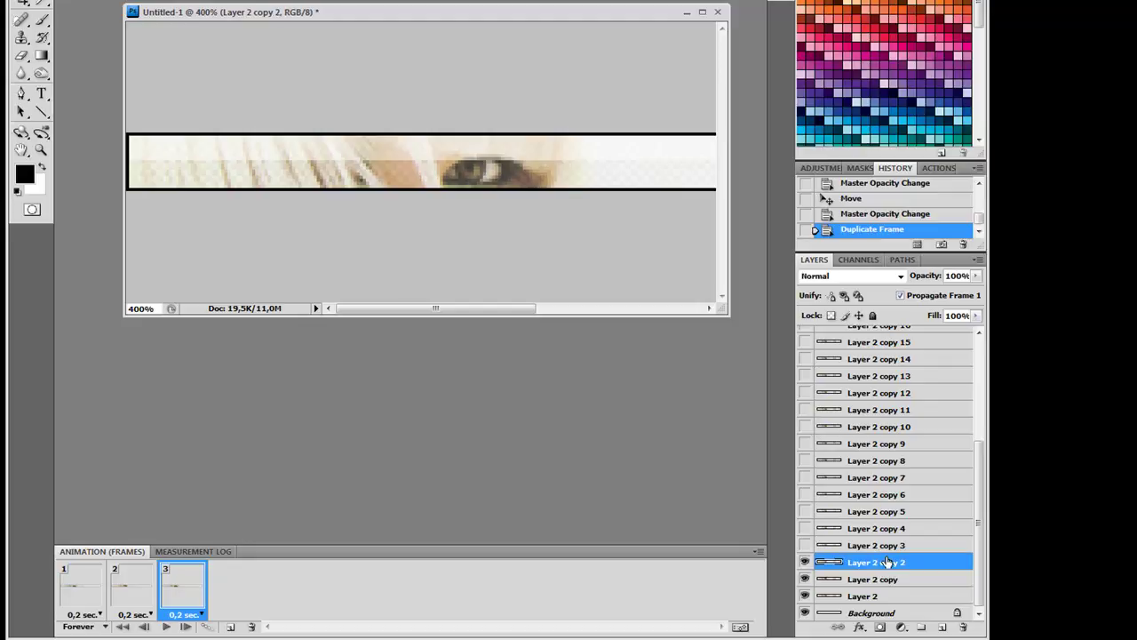
# Set Layer 2 copy 2 to 33% opacity and move its eye image upward.
pyautogui.click(976, 275)
pyautogui.moveTo(975, 293); pyautogui.dragTo(919, 293)
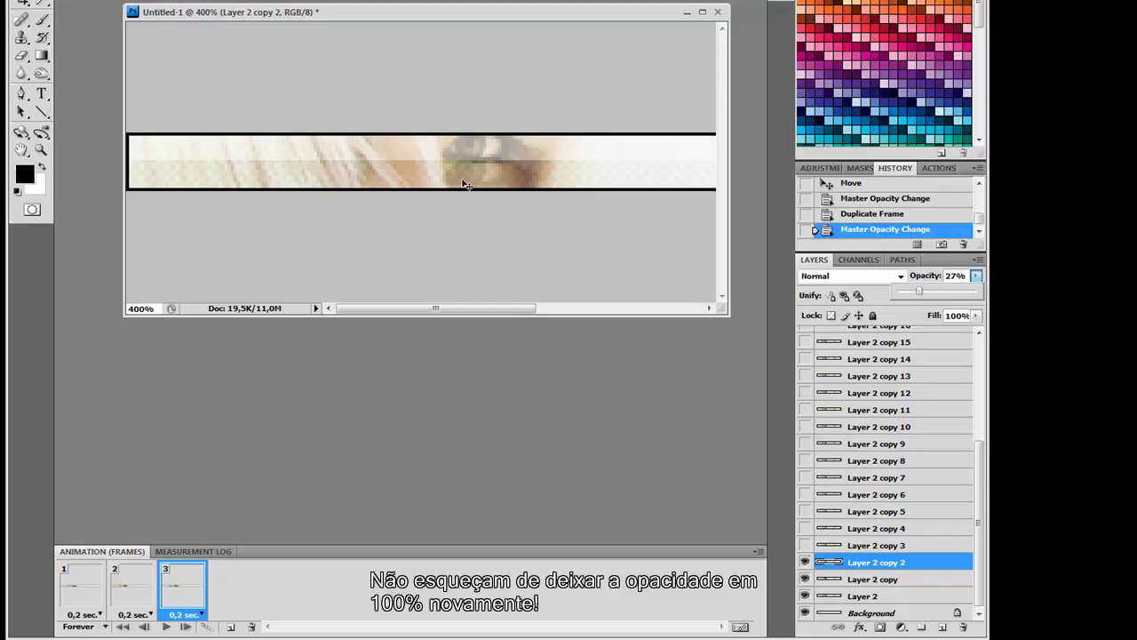
pyautogui.moveTo(920, 293); pyautogui.dragTo(929, 296)
pyautogui.click(487, 191)
pyautogui.moveTo(484, 182); pyautogui.dragTo(484, 167)
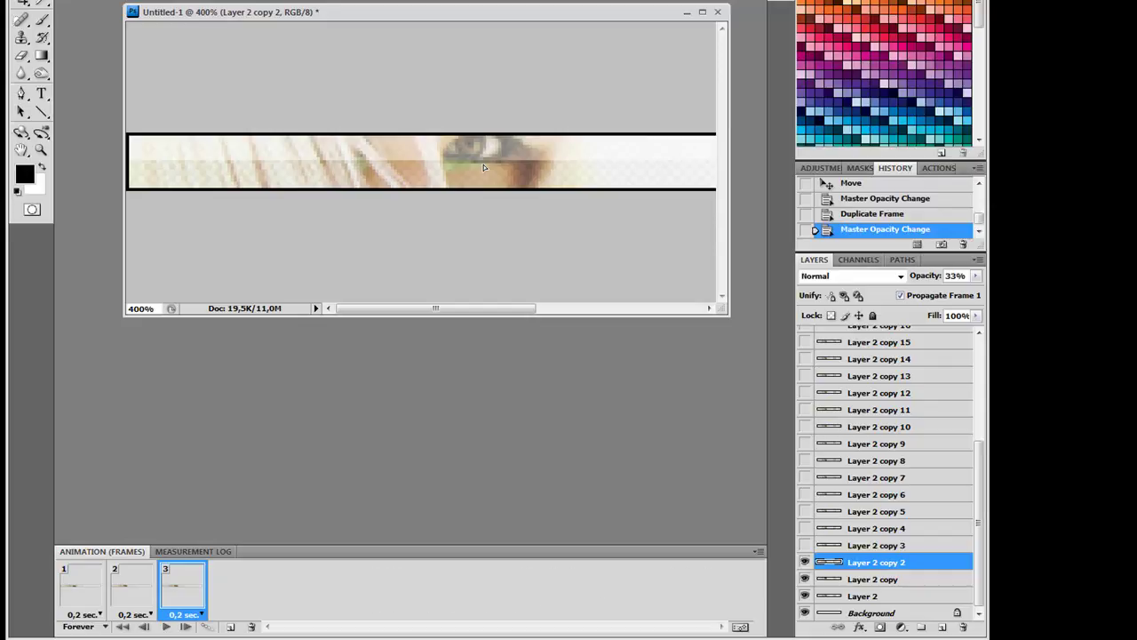
pyautogui.moveTo(484, 167); pyautogui.dragTo(482, 143)
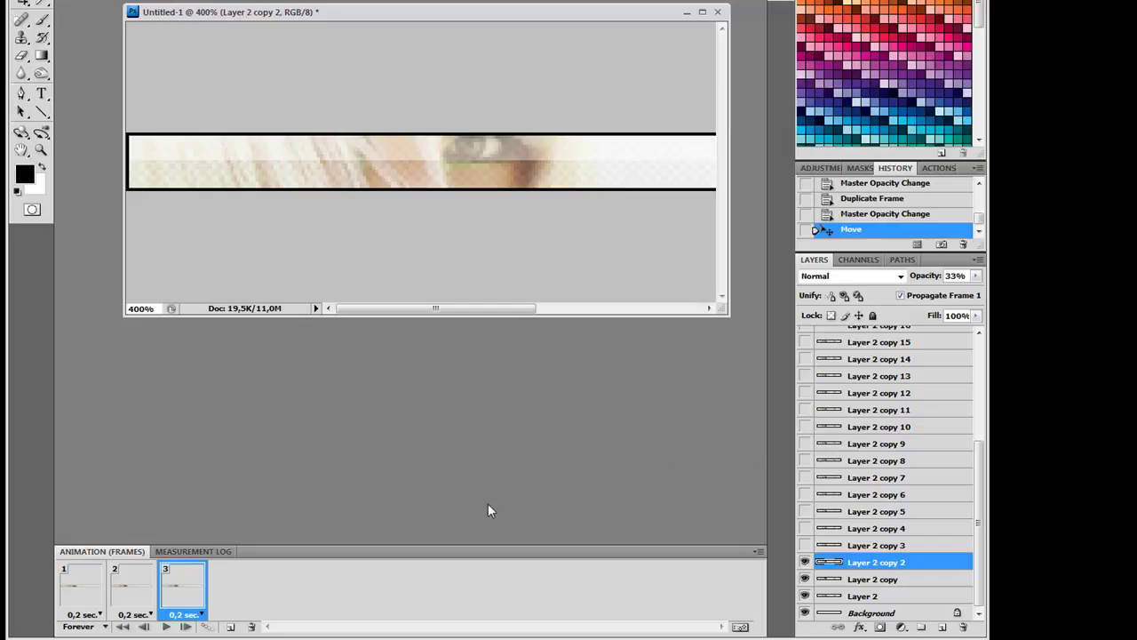
# Duplicate frame 3 into a new fourth animation frame.
pyautogui.click(229, 626)
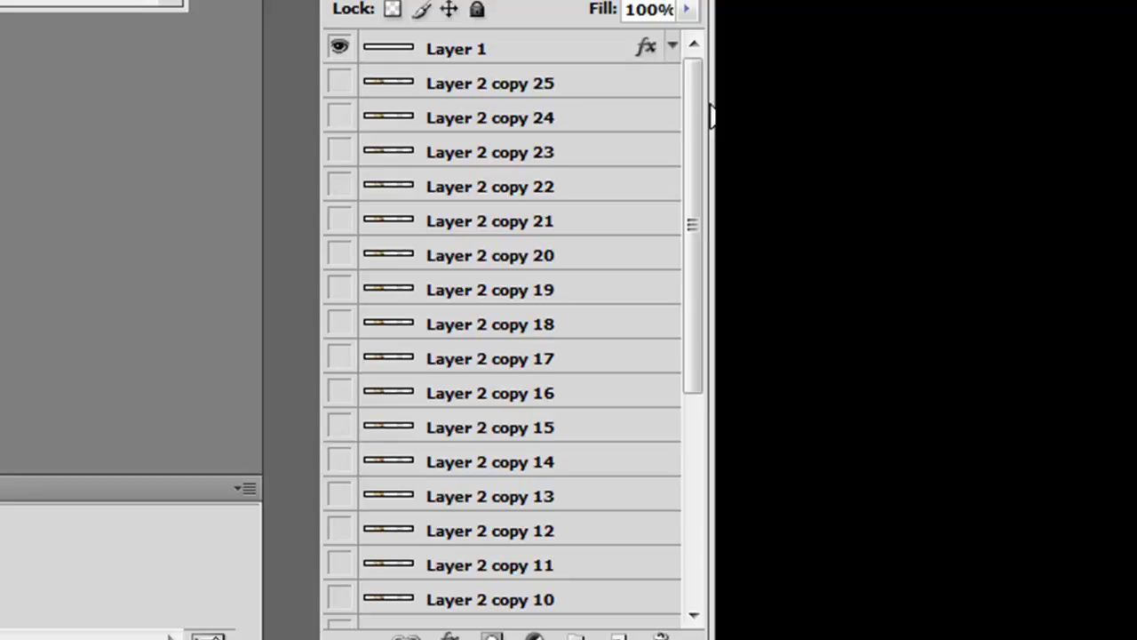
pyautogui.moveTo(702, 133); pyautogui.dragTo(706, 413)
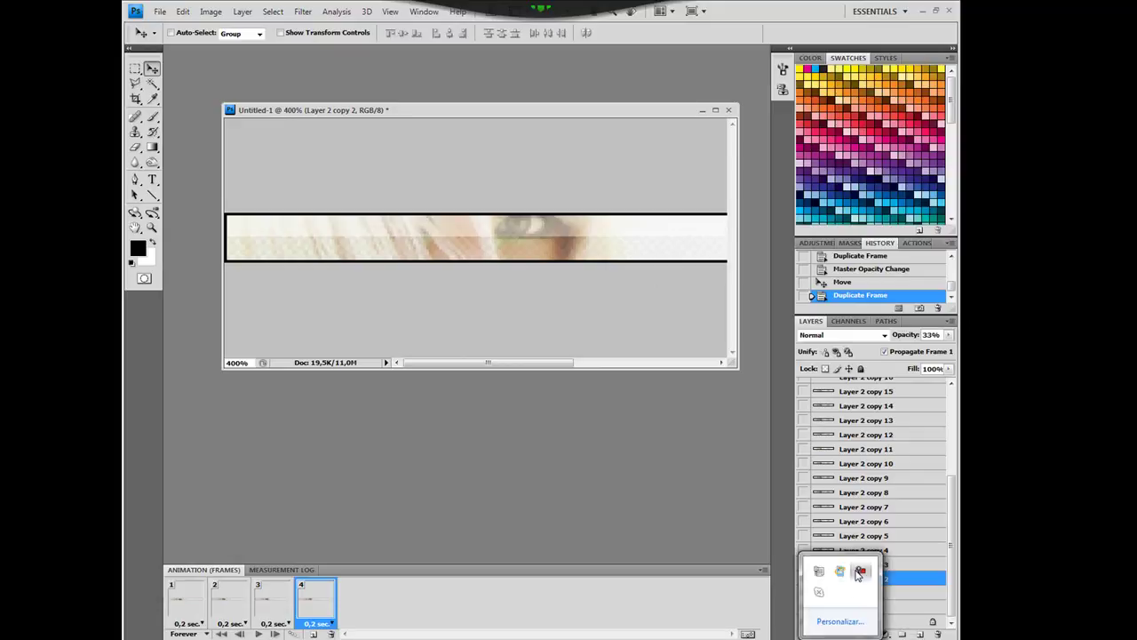
# Keep adding 0.2-sec frames and Layer 2 copies until reaching Layer 2 copy 25.
pyautogui.click(862, 576)
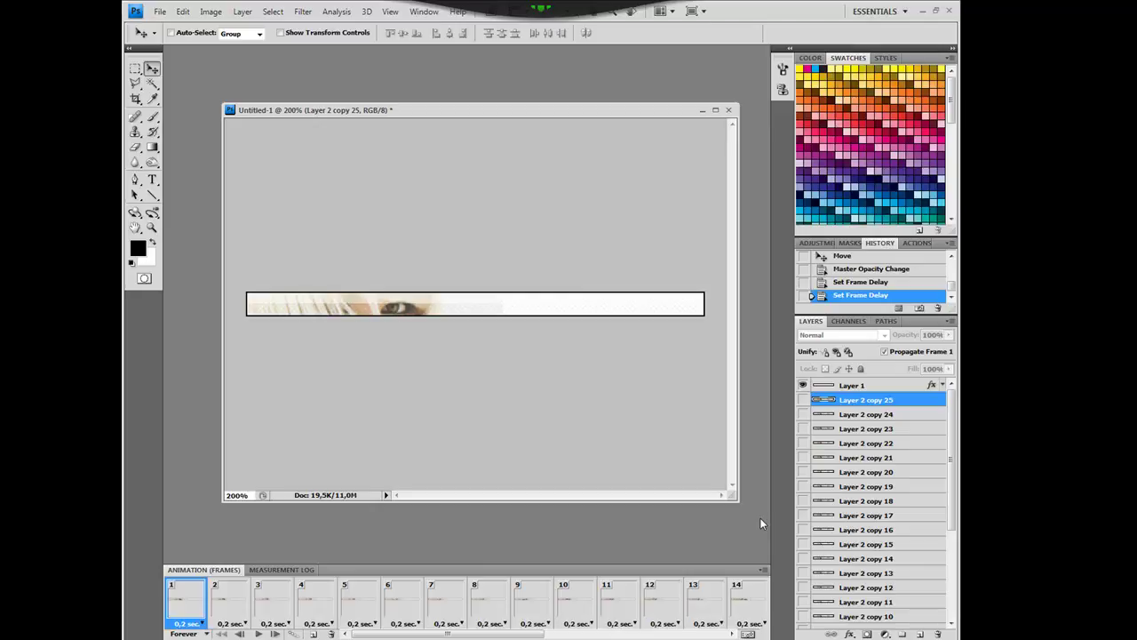
pyautogui.moveTo(435, 634)
pyautogui.mouseDown()
pyautogui.moveTo(475, 634)
pyautogui.moveTo(424, 636)
pyautogui.mouseUp()
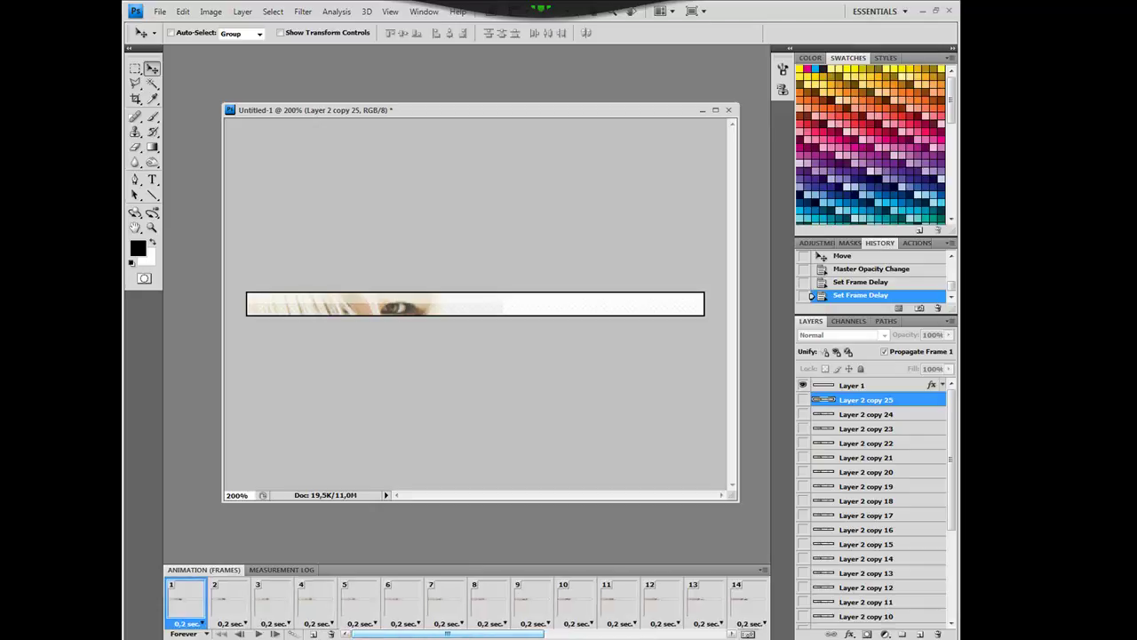
pyautogui.moveTo(952, 453); pyautogui.dragTo(955, 549)
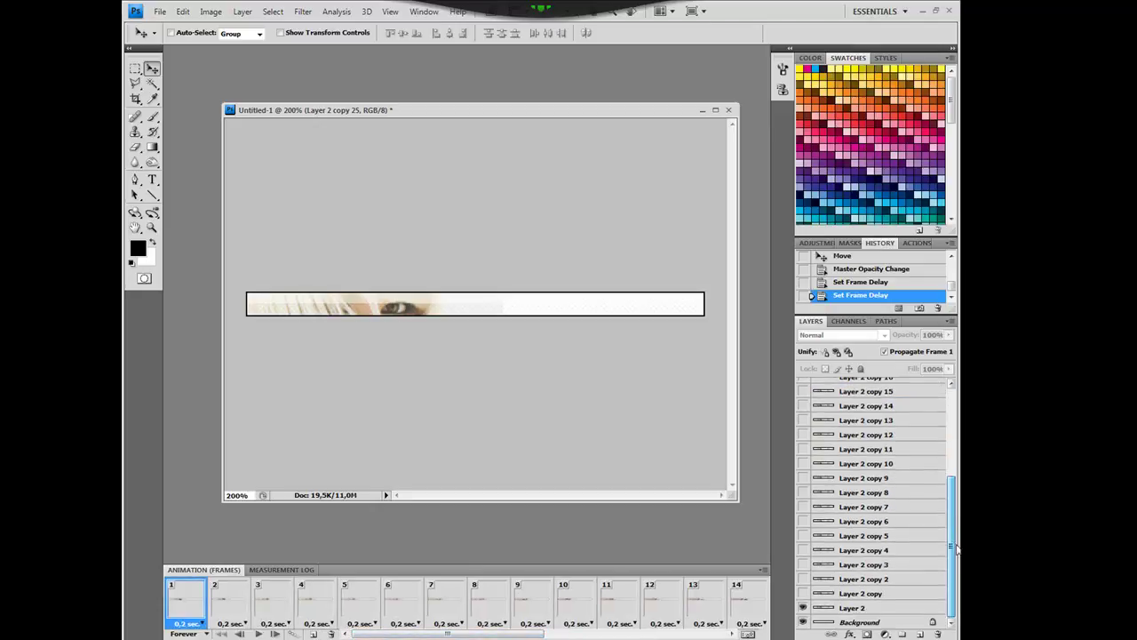
# In frame 2, select Layer 2 copy and lower its opacity to 37%.
pyautogui.click(222, 613)
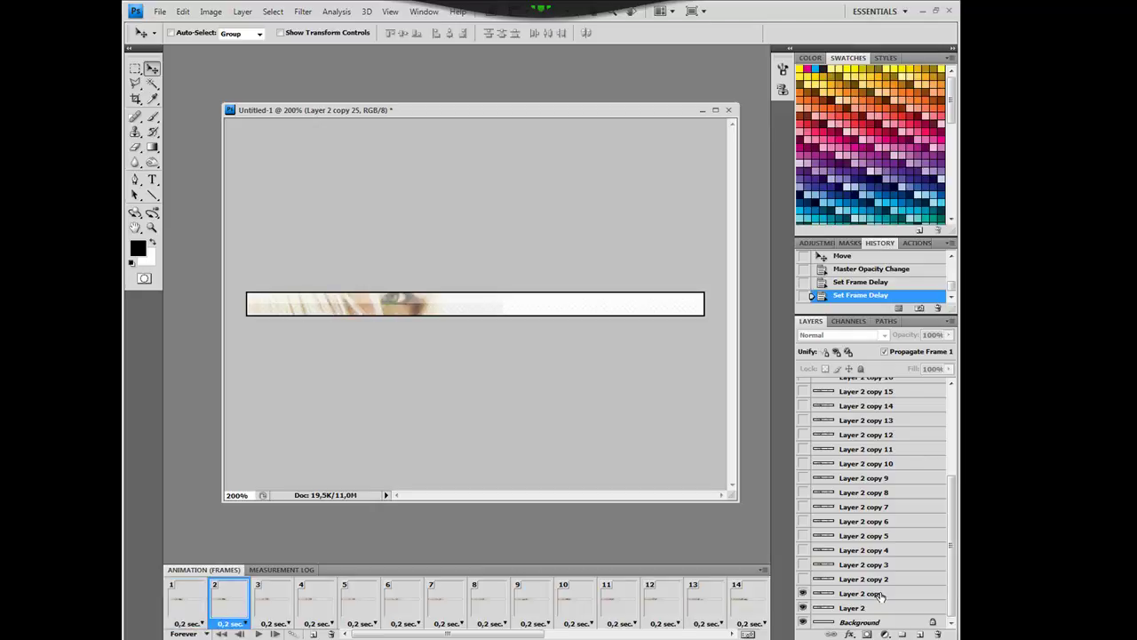
pyautogui.click(880, 595)
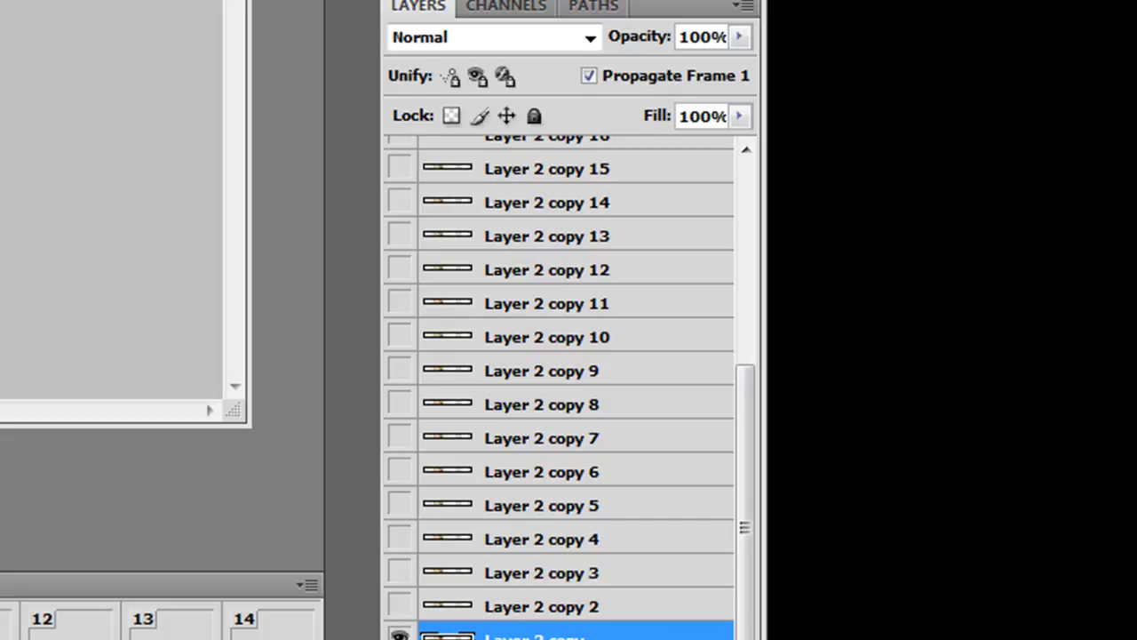
pyautogui.click(745, 42)
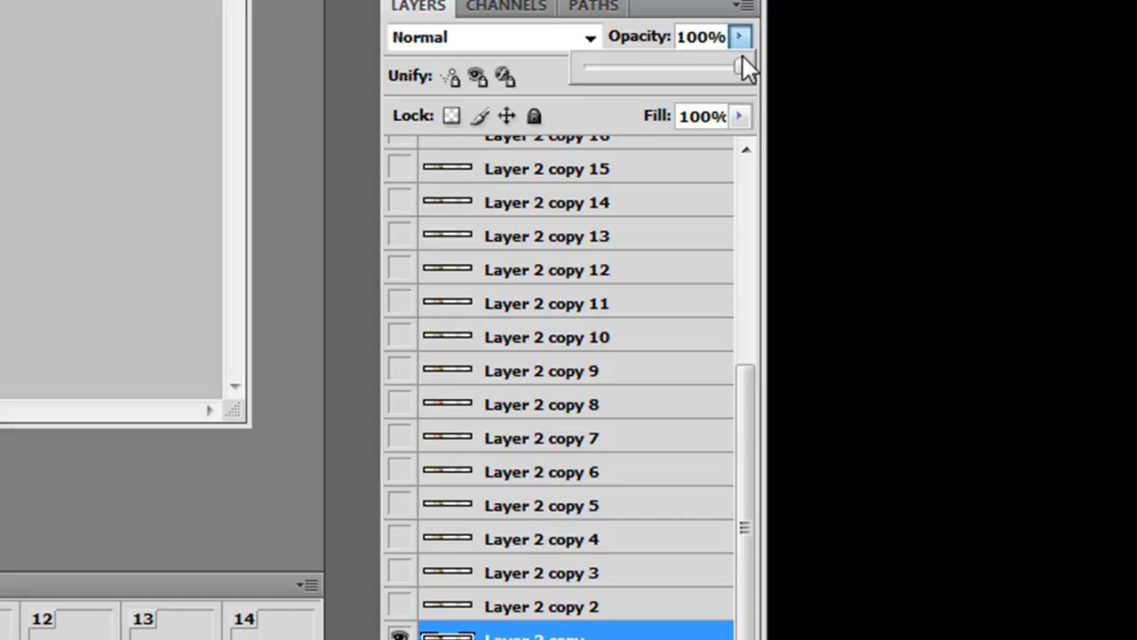
pyautogui.moveTo(743, 71); pyautogui.dragTo(719, 71)
pyautogui.moveTo(651, 66); pyautogui.dragTo(643, 66)
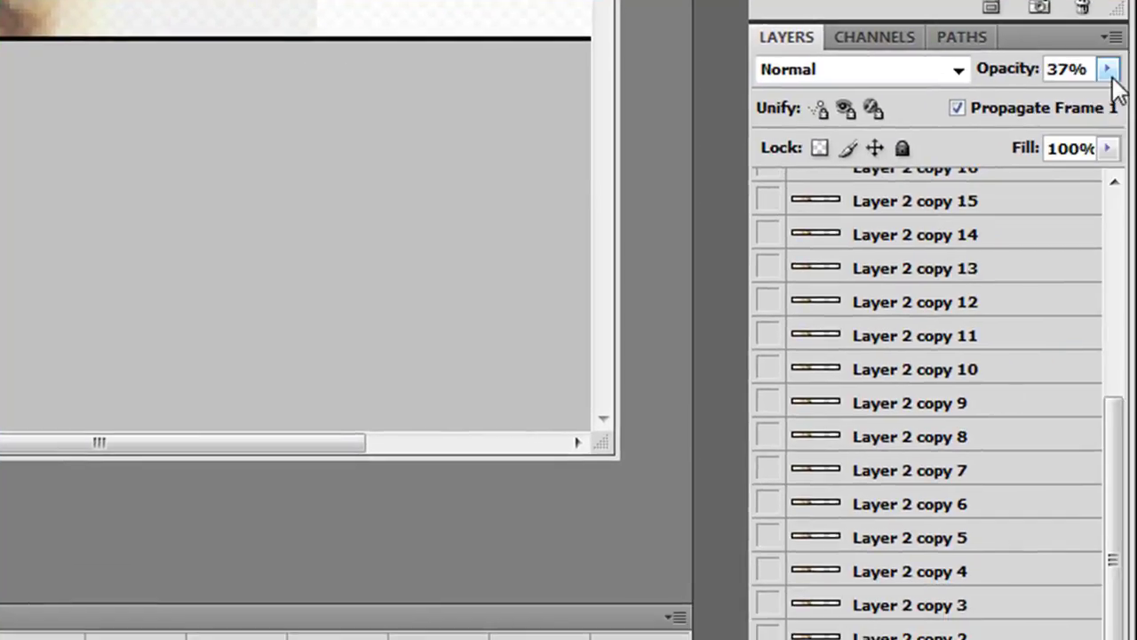
# Bring Layer 2 copy's opacity back up to 100% in frame 2.
pyautogui.click(1108, 69)
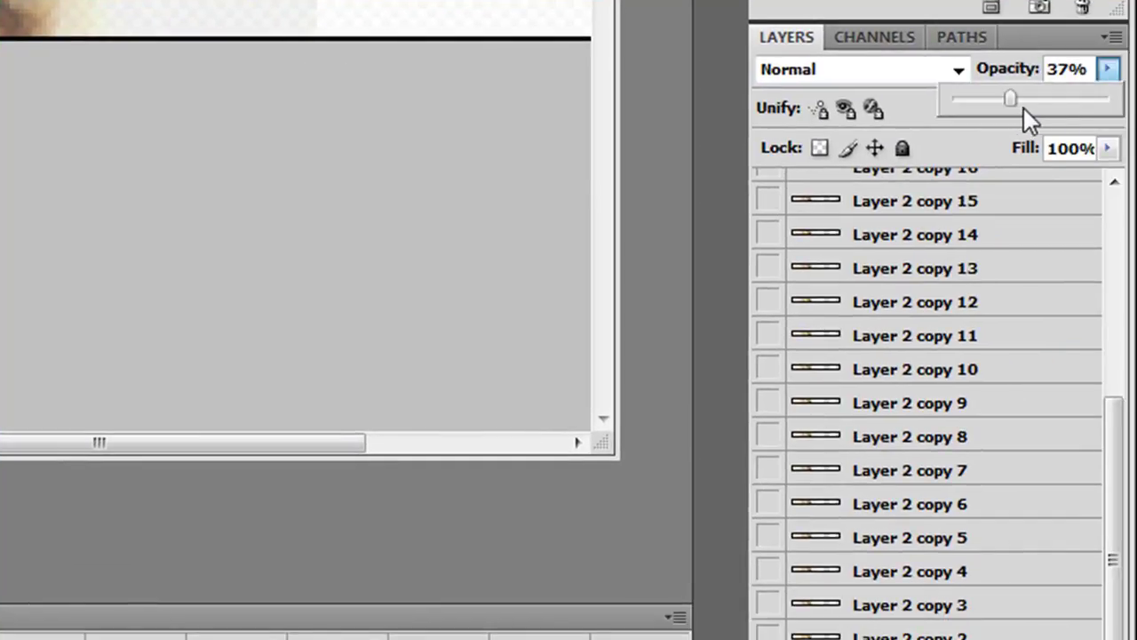
pyautogui.moveTo(1012, 104); pyautogui.dragTo(1125, 105)
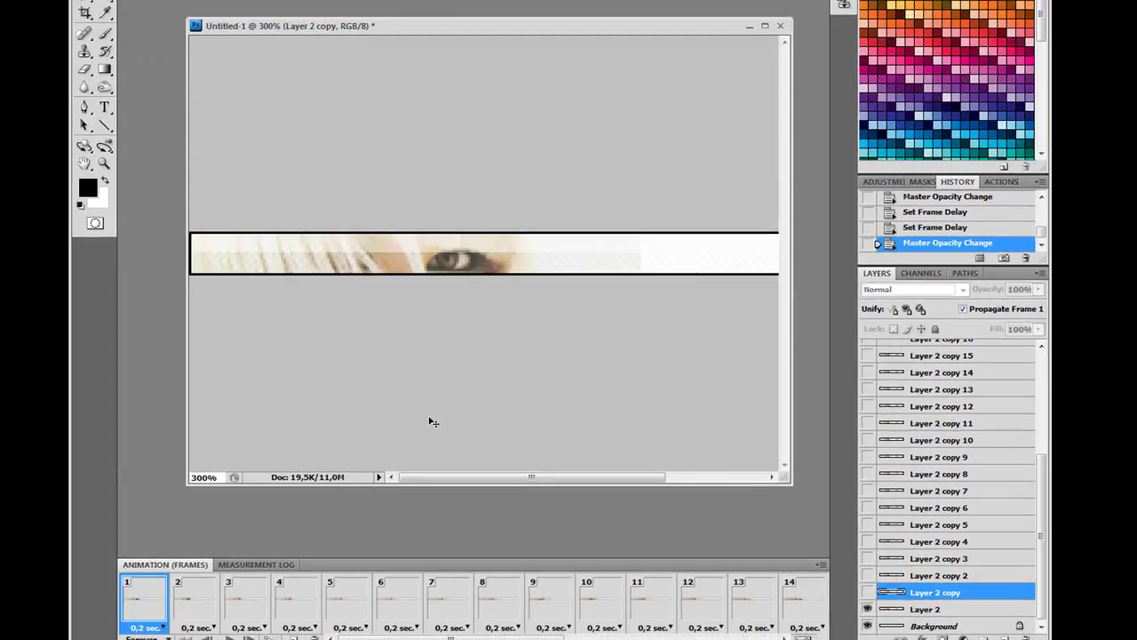
# Zoom to 100% actual size, then play and stop the animation preview.
pyautogui.press('Return')
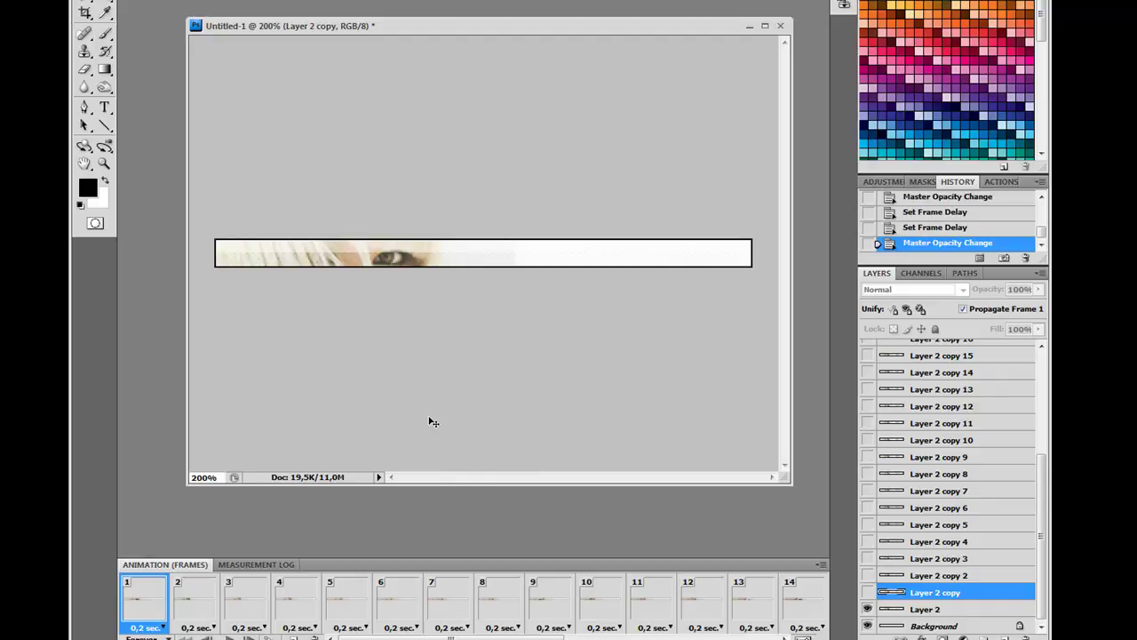
pyautogui.hotkey('ctrl', '-')
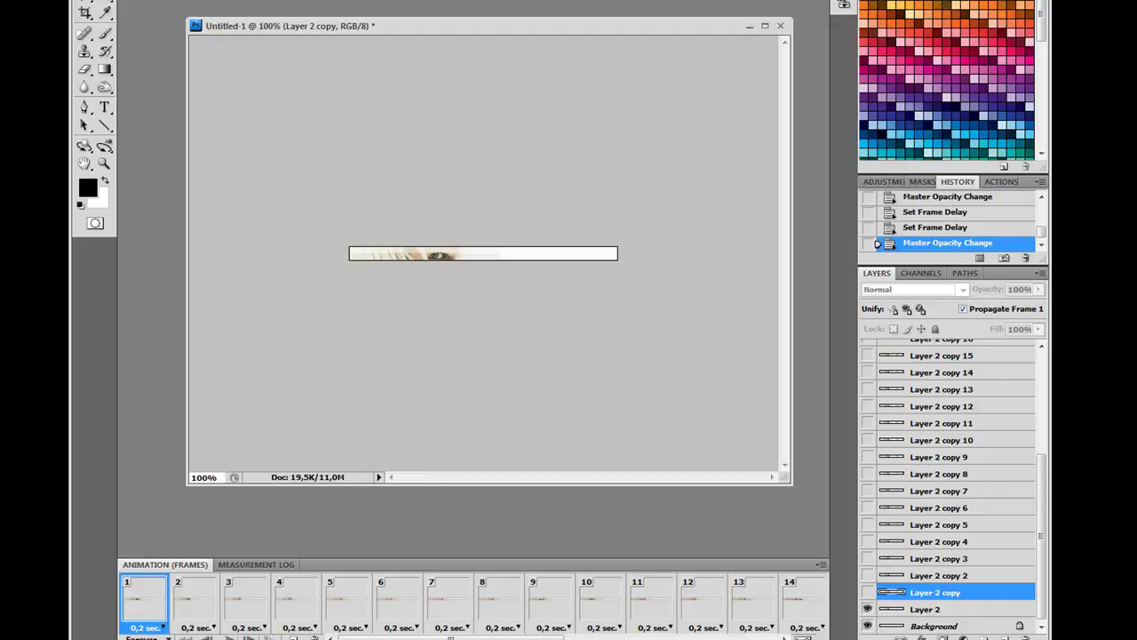
pyautogui.press('space')
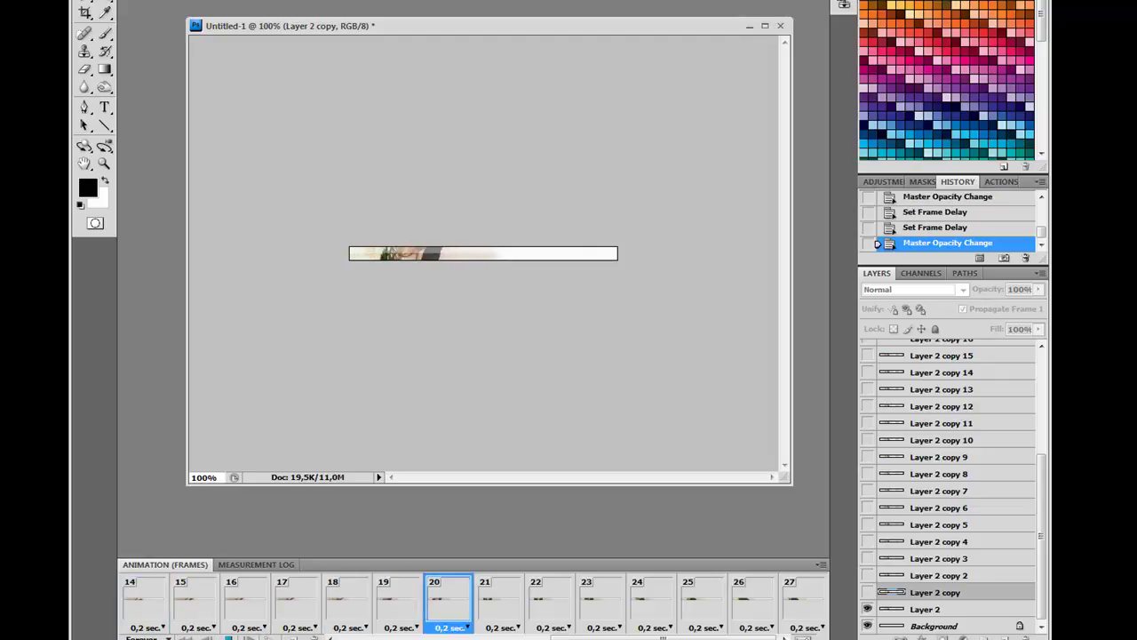
pyautogui.press('space')
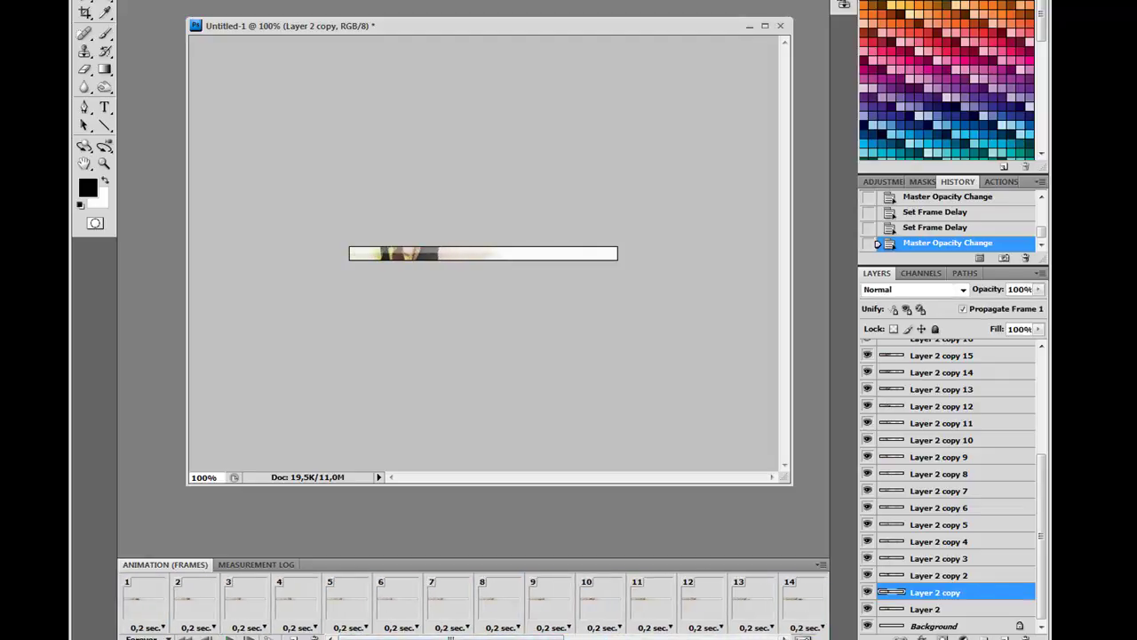
# Select animation frames 1 through 27, scrolling along the frames strip.
pyautogui.click(146, 610)
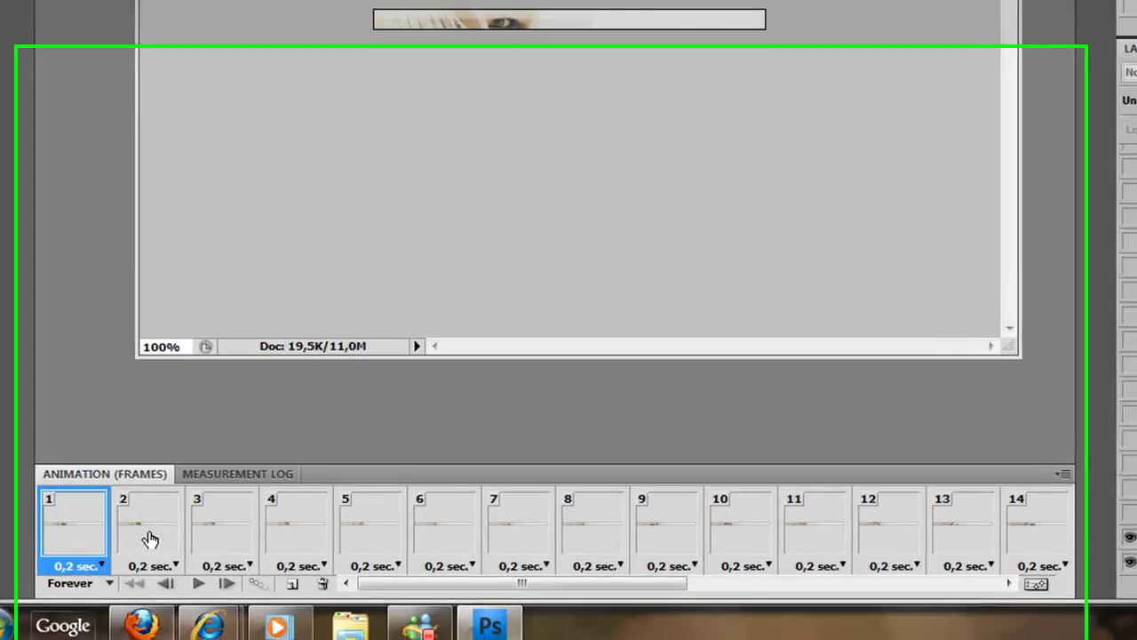
pyautogui.keyDown('shift'); pyautogui.click(194, 597); pyautogui.keyUp('shift')
pyautogui.keyDown('shift'); pyautogui.click(246, 597); pyautogui.keyUp('shift')
pyautogui.keyDown('shift'); pyautogui.click(306, 597); pyautogui.keyUp('shift')
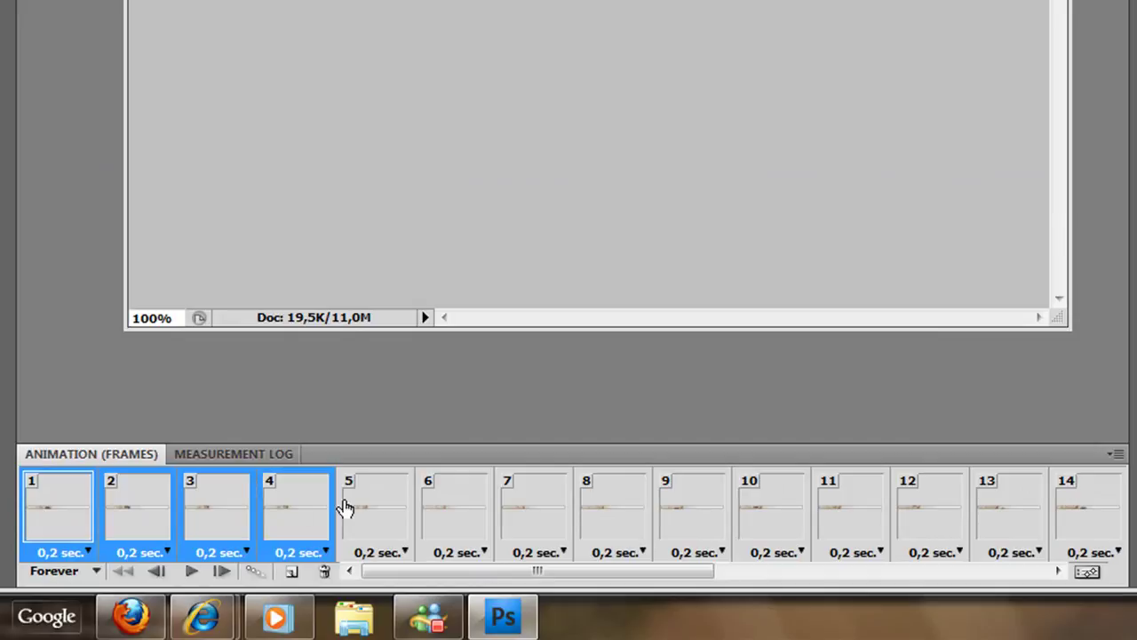
pyautogui.keyDown('shift'); pyautogui.click(362, 507); pyautogui.keyUp('shift')
pyautogui.keyDown('shift'); pyautogui.click(432, 508); pyautogui.keyUp('shift')
pyautogui.keyDown('shift'); pyautogui.click(512, 509); pyautogui.keyUp('shift')
pyautogui.keyDown('shift'); pyautogui.click(624, 508); pyautogui.keyUp('shift')
pyautogui.keyDown('shift'); pyautogui.click(680, 507); pyautogui.keyUp('shift')
pyautogui.moveTo(670, 570); pyautogui.dragTo(782, 573)
pyautogui.keyDown('shift'); pyautogui.click(362, 530); pyautogui.keyUp('shift')
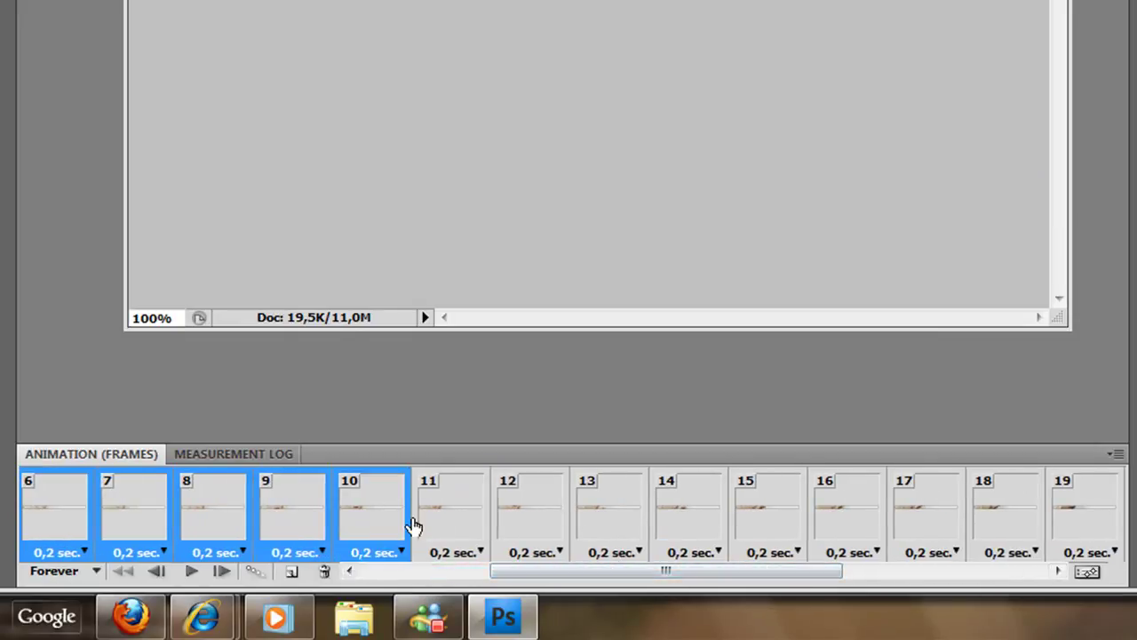
pyautogui.keyDown('shift'); pyautogui.click(444, 519); pyautogui.keyUp('shift')
pyautogui.keyDown('shift'); pyautogui.click(533, 515); pyautogui.keyUp('shift')
pyautogui.keyDown('shift'); pyautogui.click(627, 513); pyautogui.keyUp('shift')
pyautogui.keyDown('shift'); pyautogui.click(715, 515); pyautogui.keyUp('shift')
pyautogui.keyDown('shift'); pyautogui.click(761, 527); pyautogui.keyUp('shift')
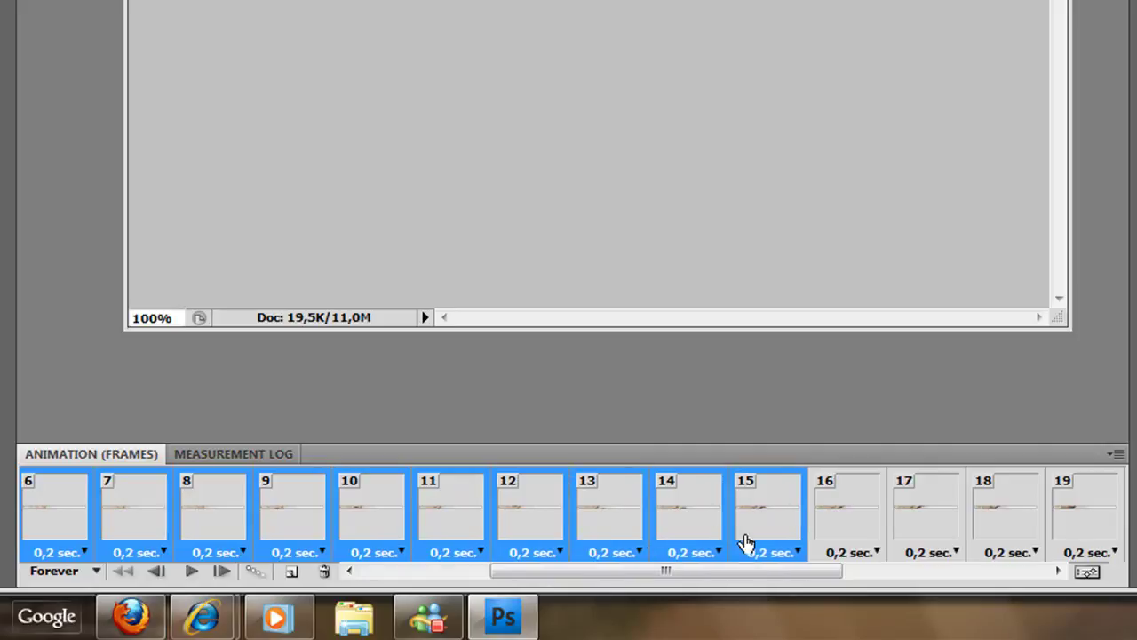
pyautogui.moveTo(743, 570); pyautogui.dragTo(867, 571)
pyautogui.keyDown('shift'); pyautogui.click(471, 541); pyautogui.keyUp('shift')
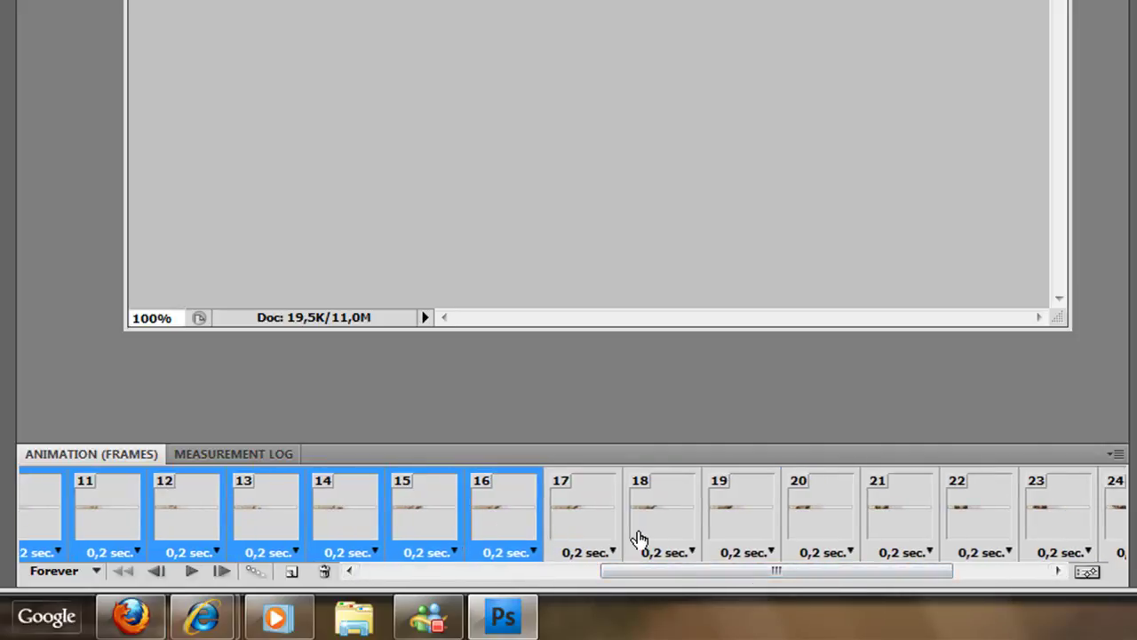
pyautogui.keyDown('shift'); pyautogui.click(596, 542); pyautogui.keyUp('shift')
pyautogui.keyDown('shift'); pyautogui.click(666, 517); pyautogui.keyUp('shift')
pyautogui.keyDown('shift'); pyautogui.click(724, 514); pyautogui.keyUp('shift')
pyautogui.keyDown('shift'); pyautogui.click(850, 517); pyautogui.keyUp('shift')
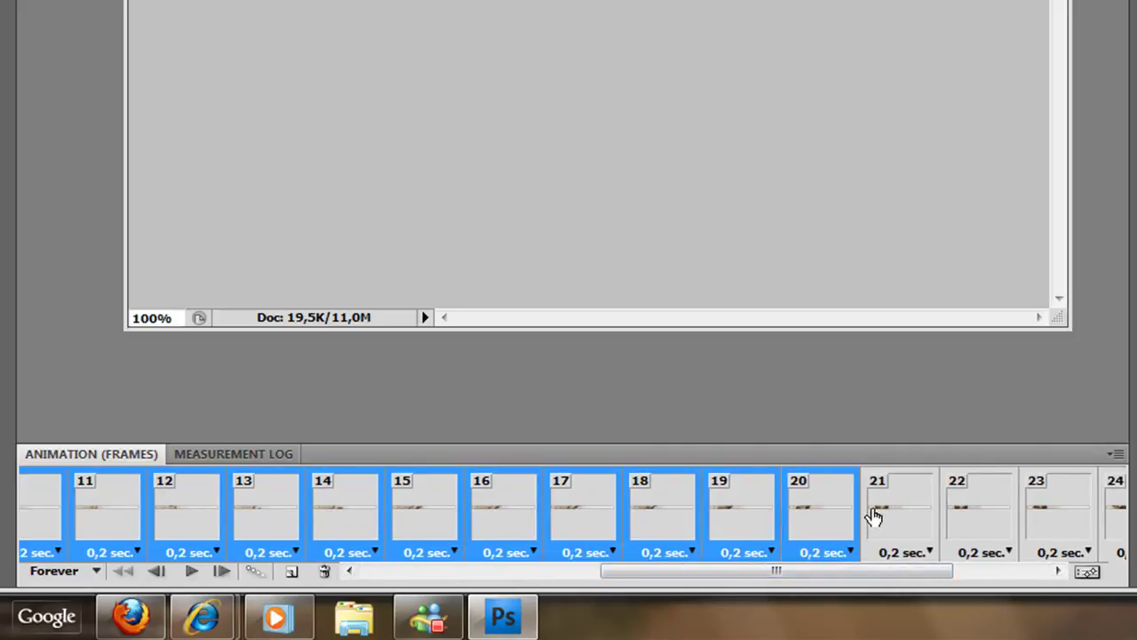
pyautogui.keyDown('shift'); pyautogui.click(905, 517); pyautogui.keyUp('shift')
pyautogui.keyDown('shift'); pyautogui.click(965, 519); pyautogui.keyUp('shift')
pyautogui.moveTo(873, 569); pyautogui.dragTo(974, 568)
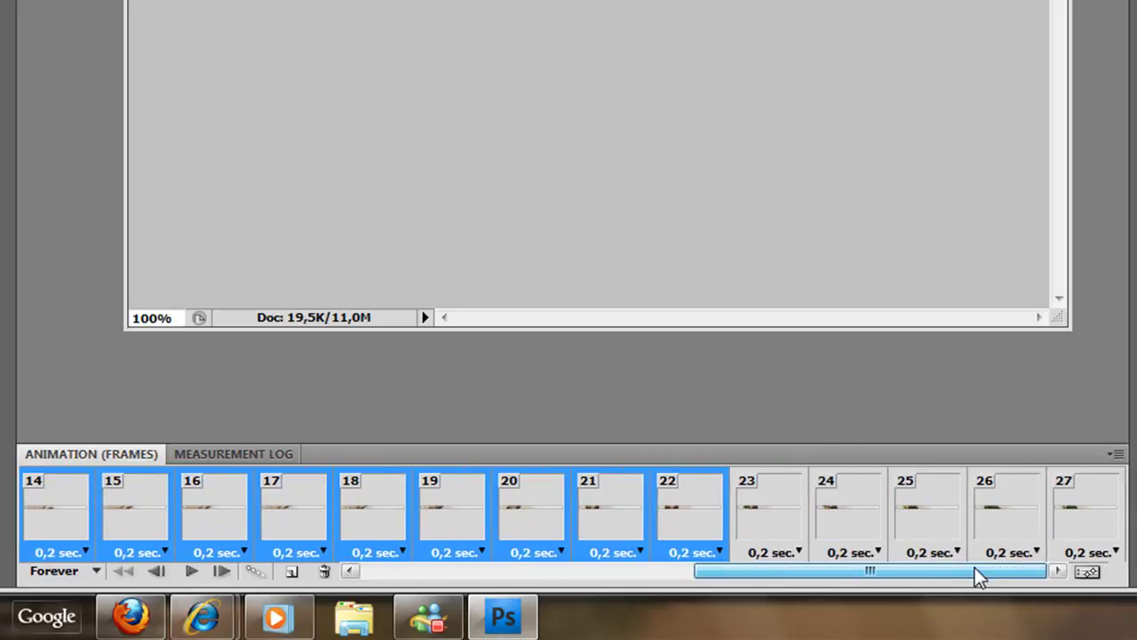
pyautogui.keyDown('shift'); pyautogui.click(777, 520); pyautogui.keyUp('shift')
pyautogui.keyDown('shift'); pyautogui.click(838, 522); pyautogui.keyUp('shift')
pyautogui.keyDown('shift'); pyautogui.click(960, 522); pyautogui.keyUp('shift')
pyautogui.keyDown('shift'); pyautogui.click(1031, 518); pyautogui.keyUp('shift')
pyautogui.keyDown('shift'); pyautogui.click(1064, 516); pyautogui.keyUp('shift')
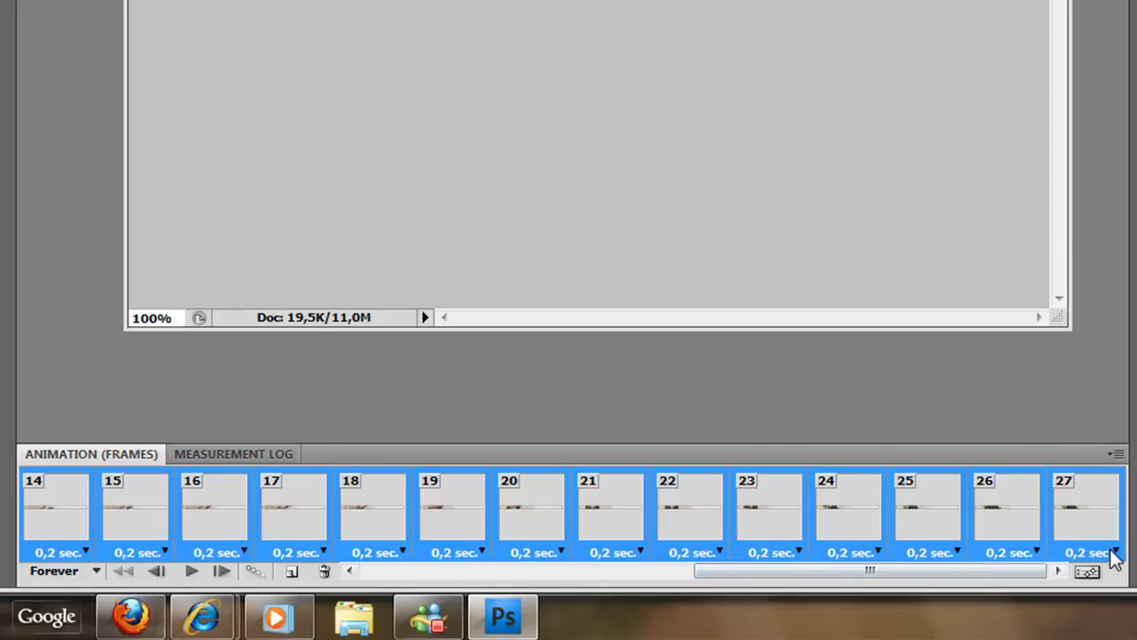
# Give the selected frames a 0.2-second delay, then select only frame 27.
pyautogui.click(1113, 552)
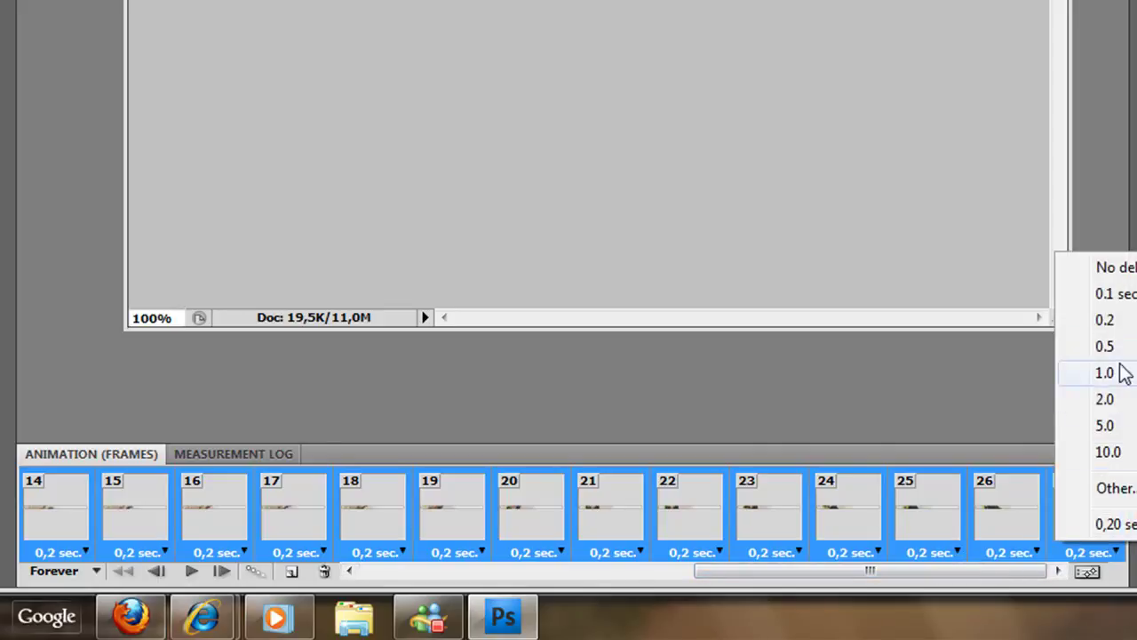
pyautogui.click(1110, 560)
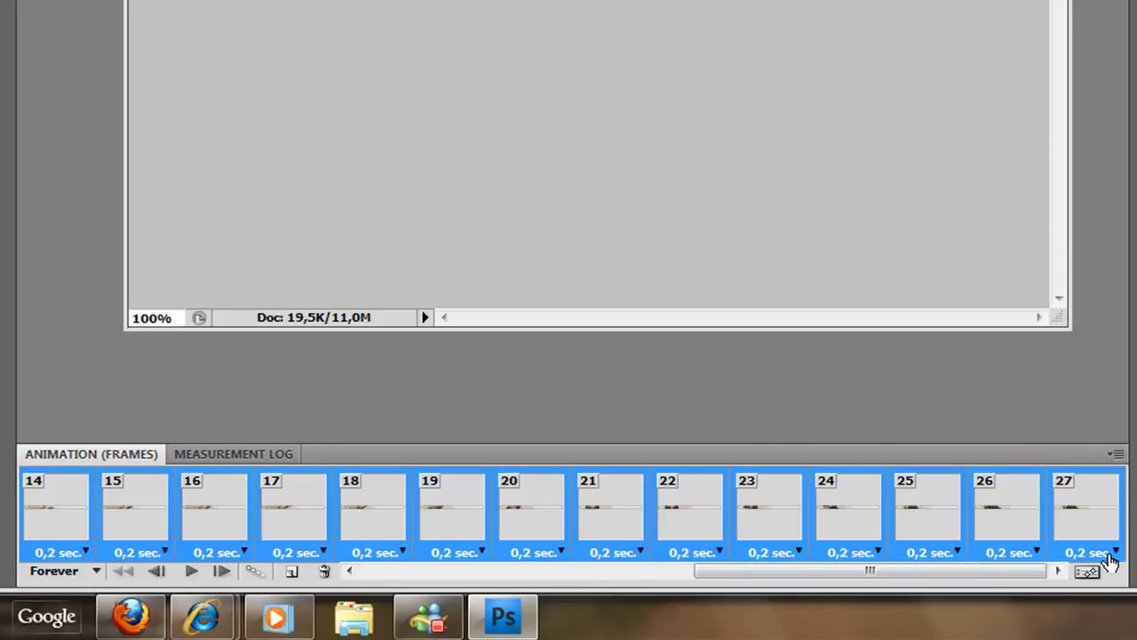
pyautogui.click(1112, 553)
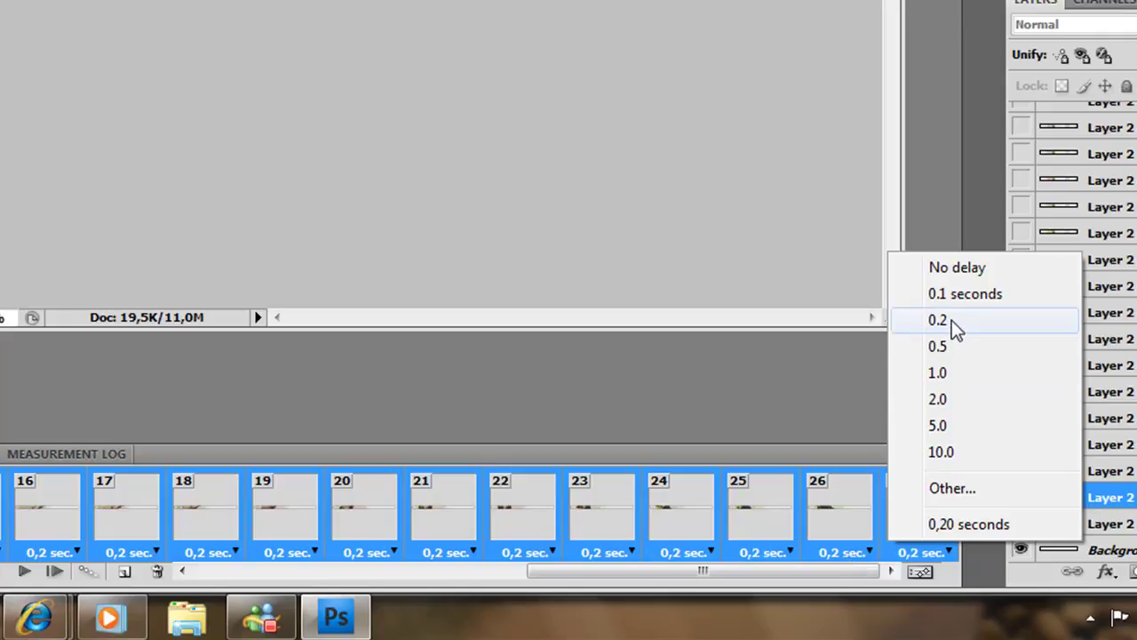
pyautogui.click(815, 567)
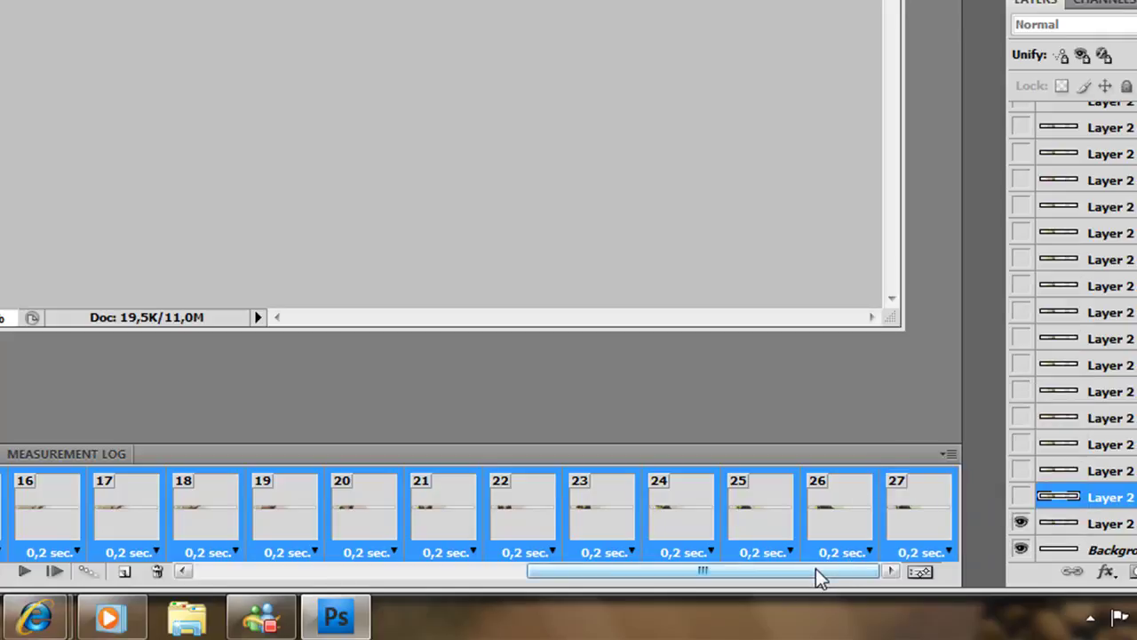
pyautogui.click(901, 520)
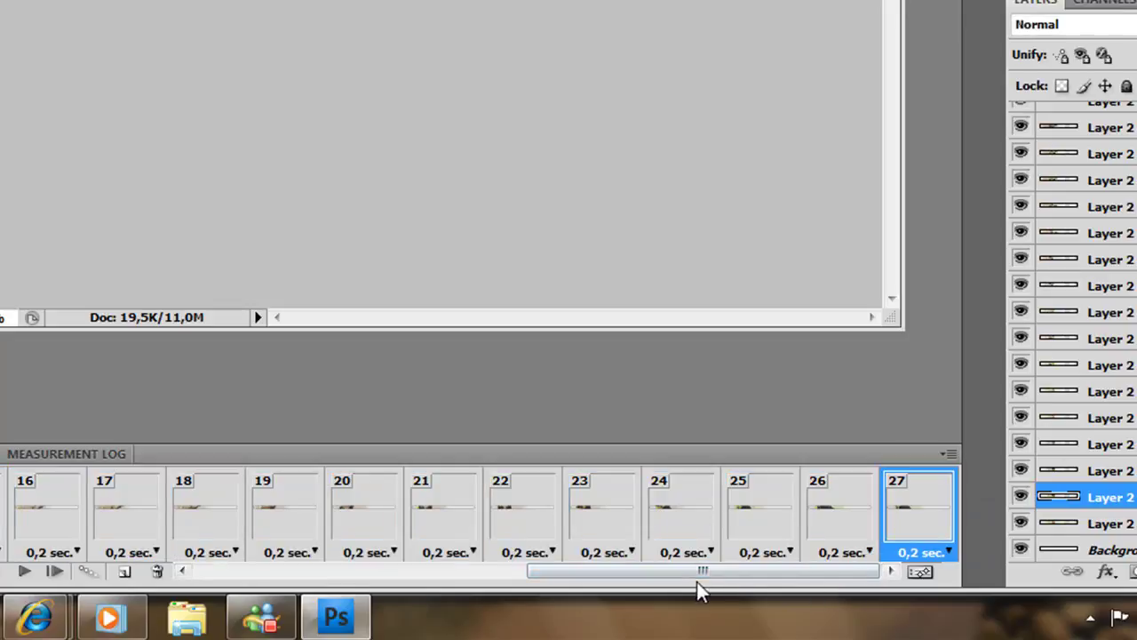
pyautogui.moveTo(696, 581); pyautogui.dragTo(150, 573)
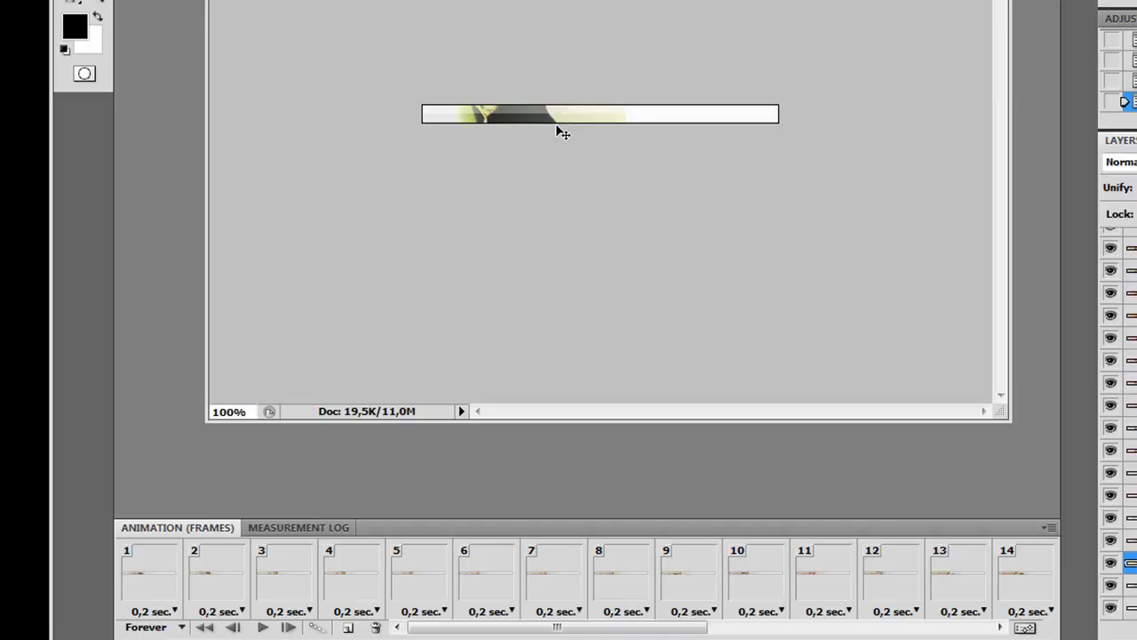
pyautogui.moveTo(644, 628); pyautogui.dragTo(971, 633)
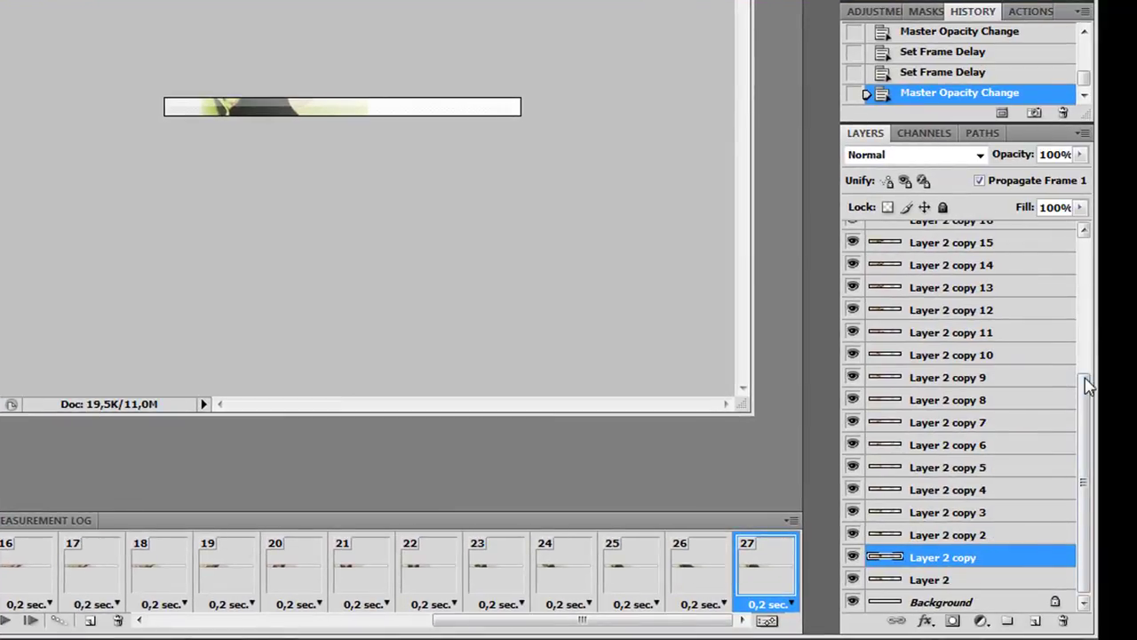
pyautogui.moveTo(1088, 375); pyautogui.dragTo(1080, 256)
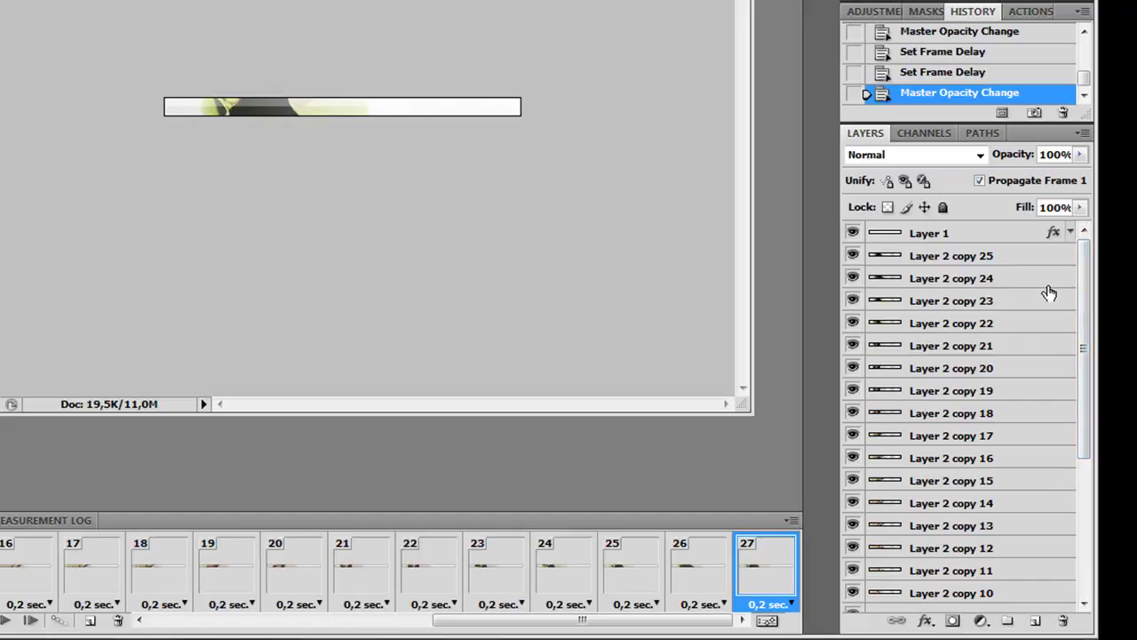
# Select Layer 2 copy 25 and go back to animation frame 1.
pyautogui.click(985, 258)
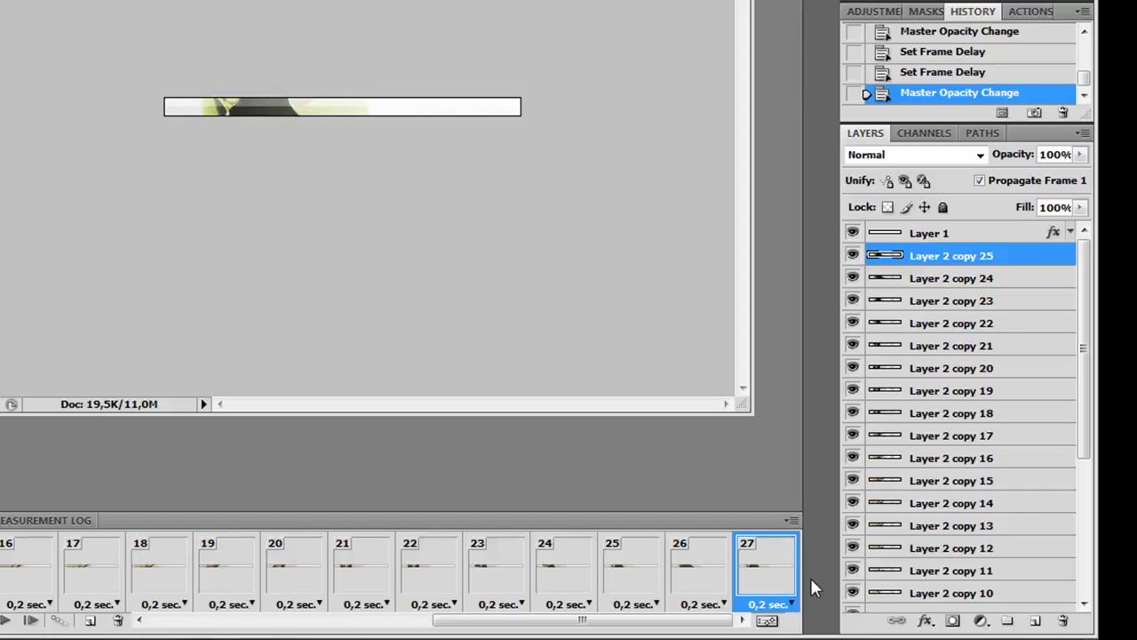
pyautogui.moveTo(676, 620); pyautogui.dragTo(495, 629)
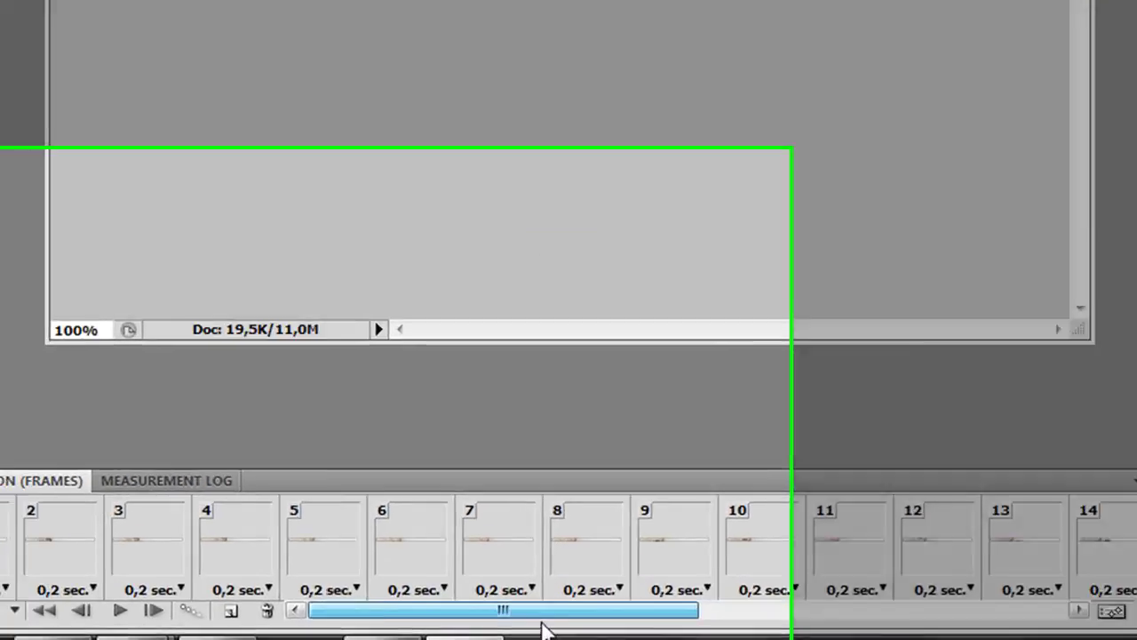
pyautogui.click(42, 498)
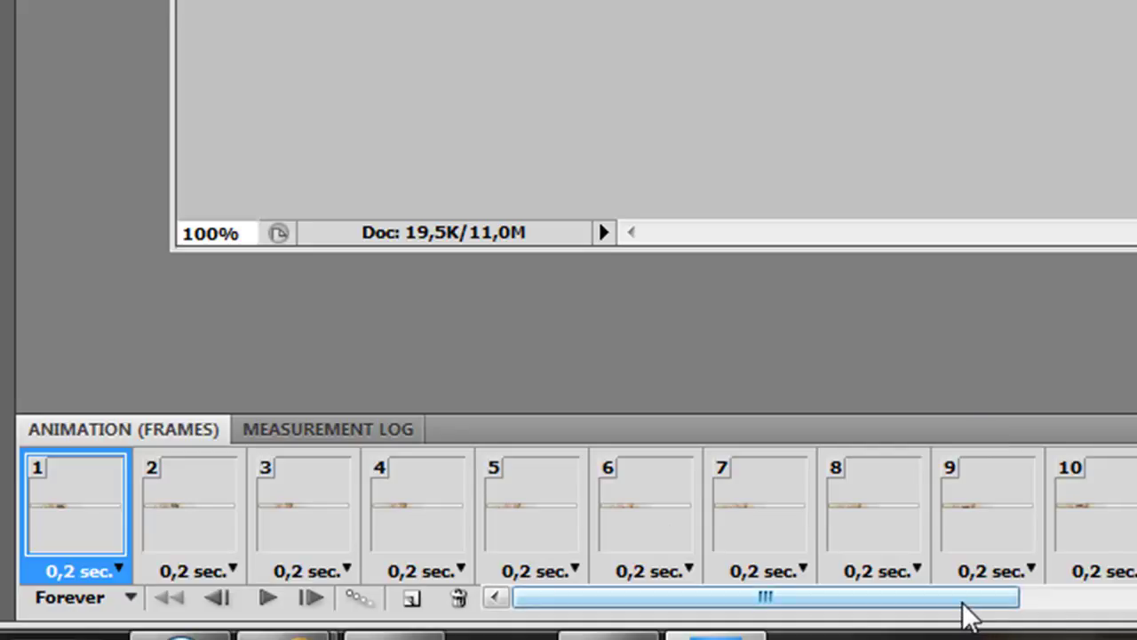
pyautogui.moveTo(967, 600); pyautogui.dragTo(1132, 600)
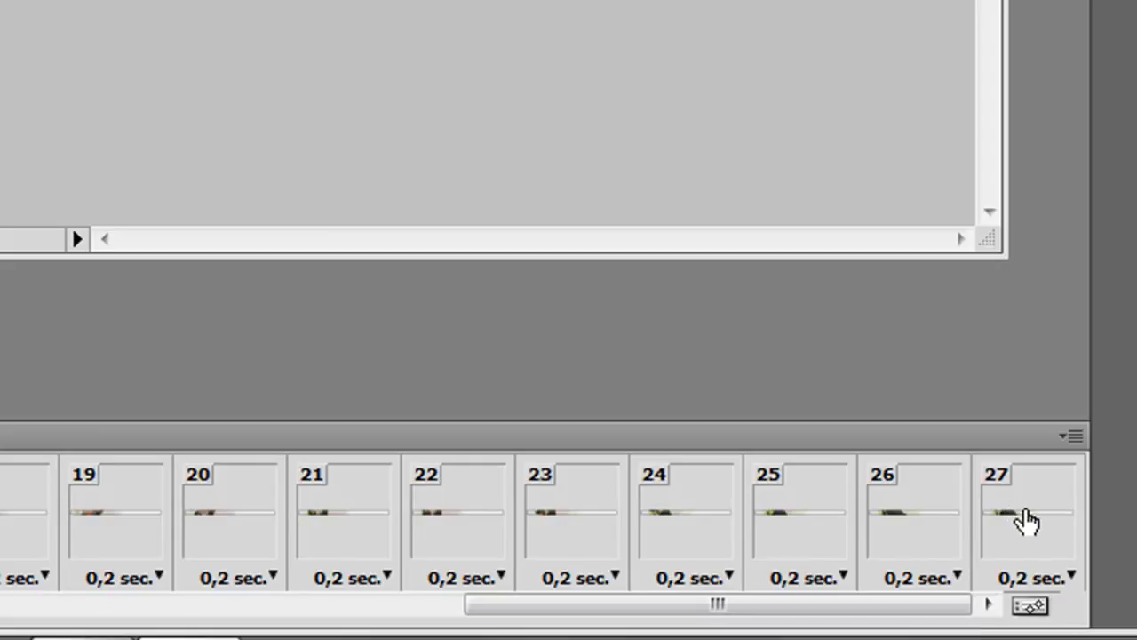
pyautogui.click(1027, 522)
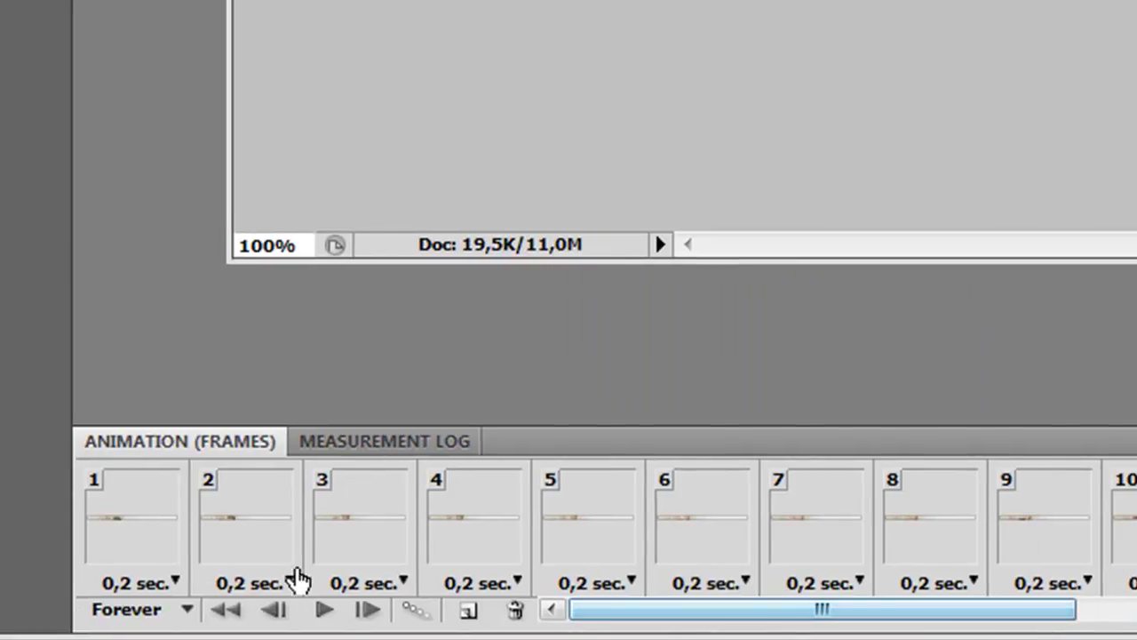
pyautogui.click(145, 543)
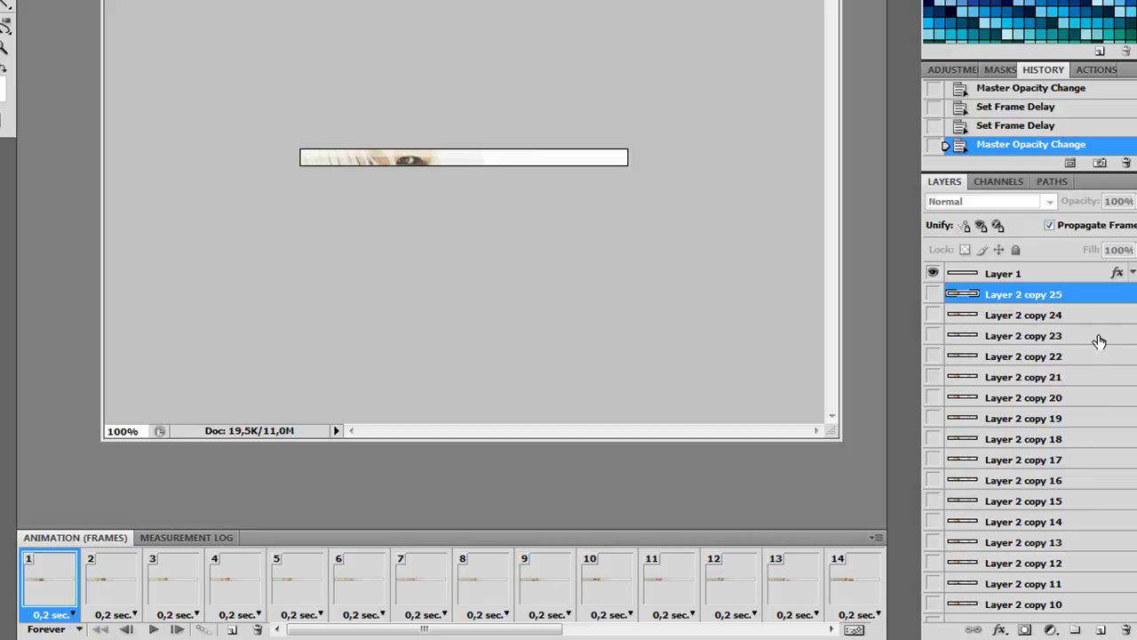
# Duplicate Layer 2 copy 25 repeatedly with Ctrl+J to add new eye layer copies.
pyautogui.hotkey('ctrl', 'j')
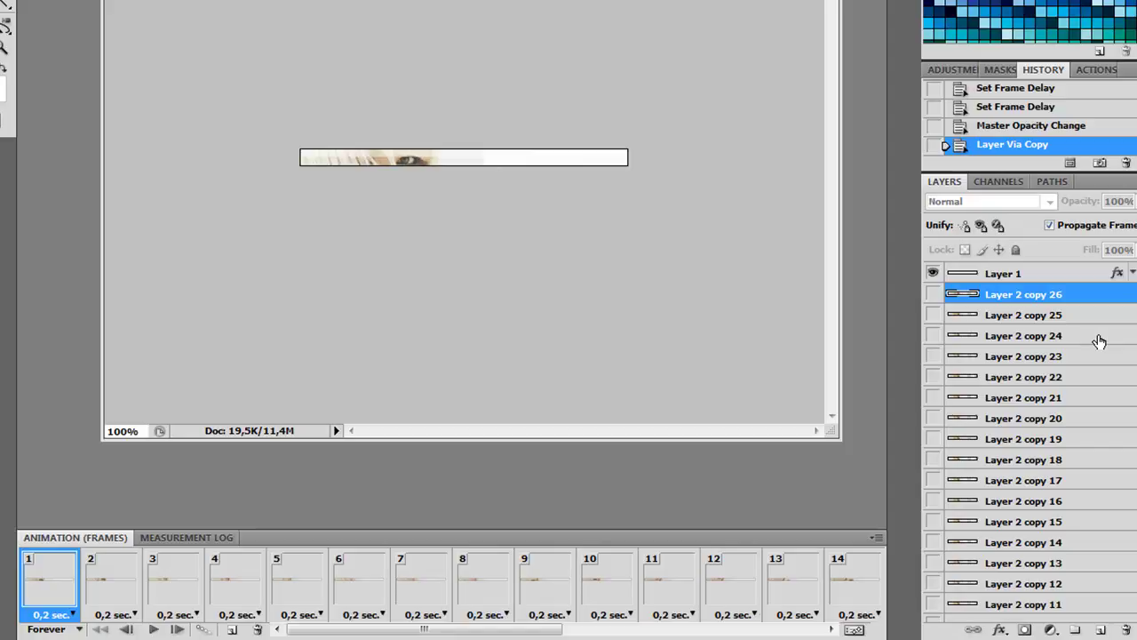
pyautogui.hotkey('ctrl', 'j')
pyautogui.hotkey('ctrl', 'j')
pyautogui.hotkey('ctrl', 'j')
pyautogui.hotkey('ctrl', 'j')
pyautogui.hotkey('ctrl', 'j')
pyautogui.hotkey('ctrl', 'j')
pyautogui.hotkey('ctrl', 'j')
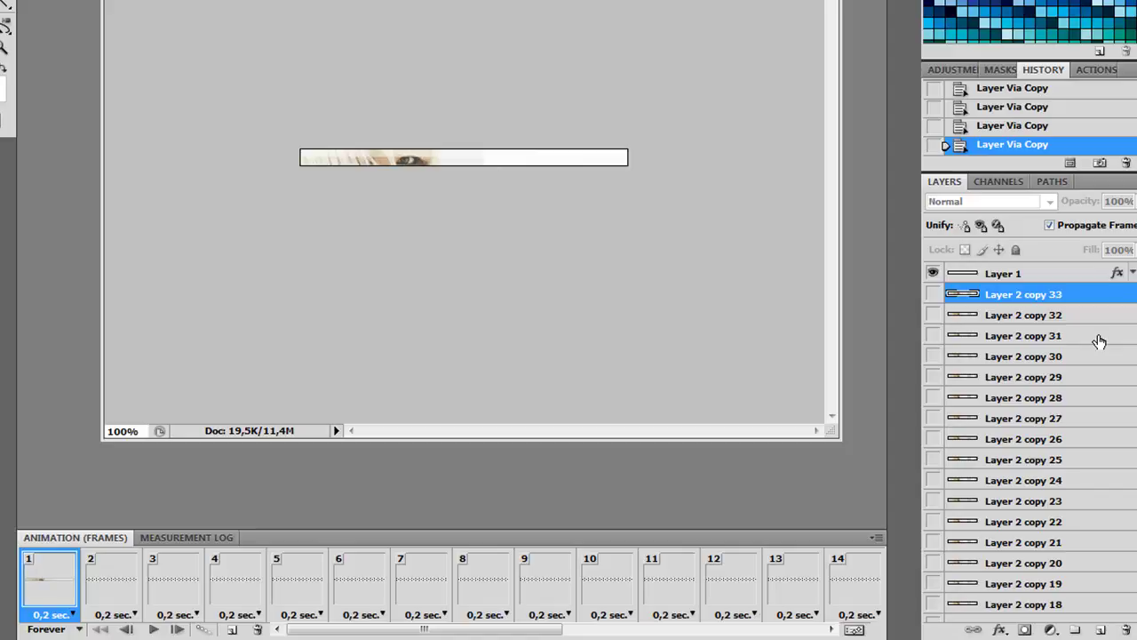
pyautogui.hotkey('ctrl', 'j')
pyautogui.hotkey('ctrl', 'j')
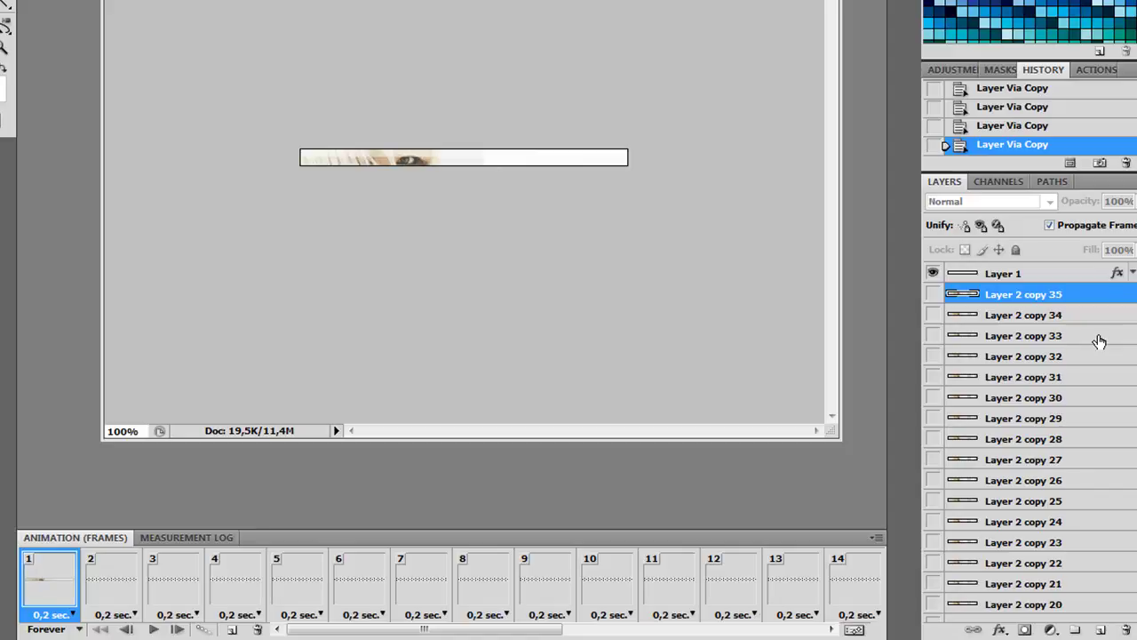
pyautogui.hotkey('ctrl', 'j')
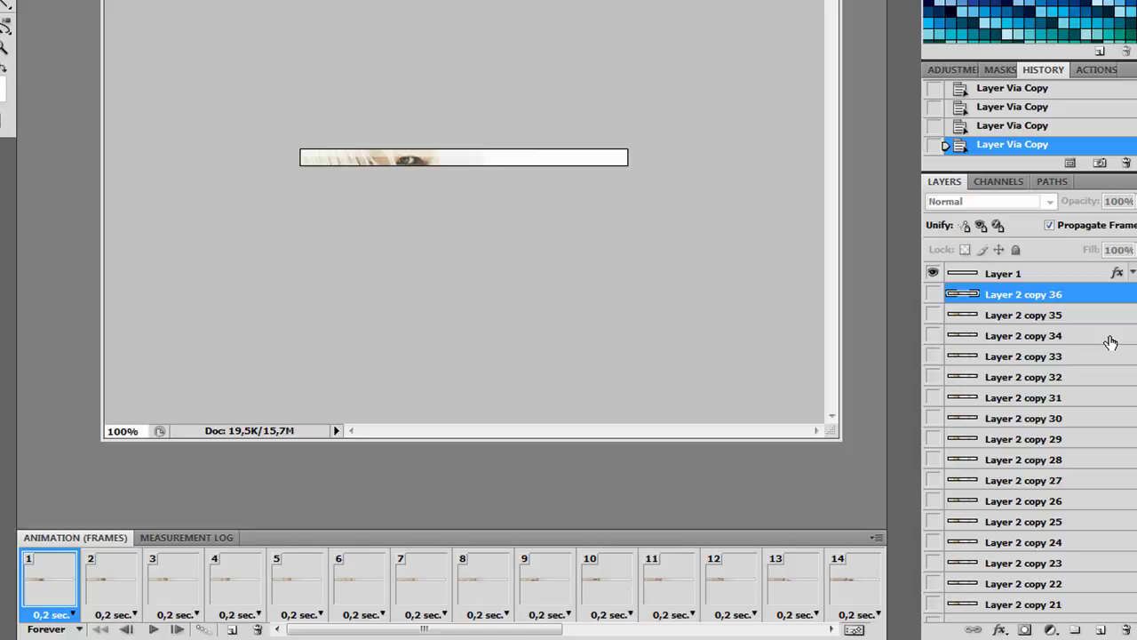
pyautogui.scroll(-3, 1124, 356)
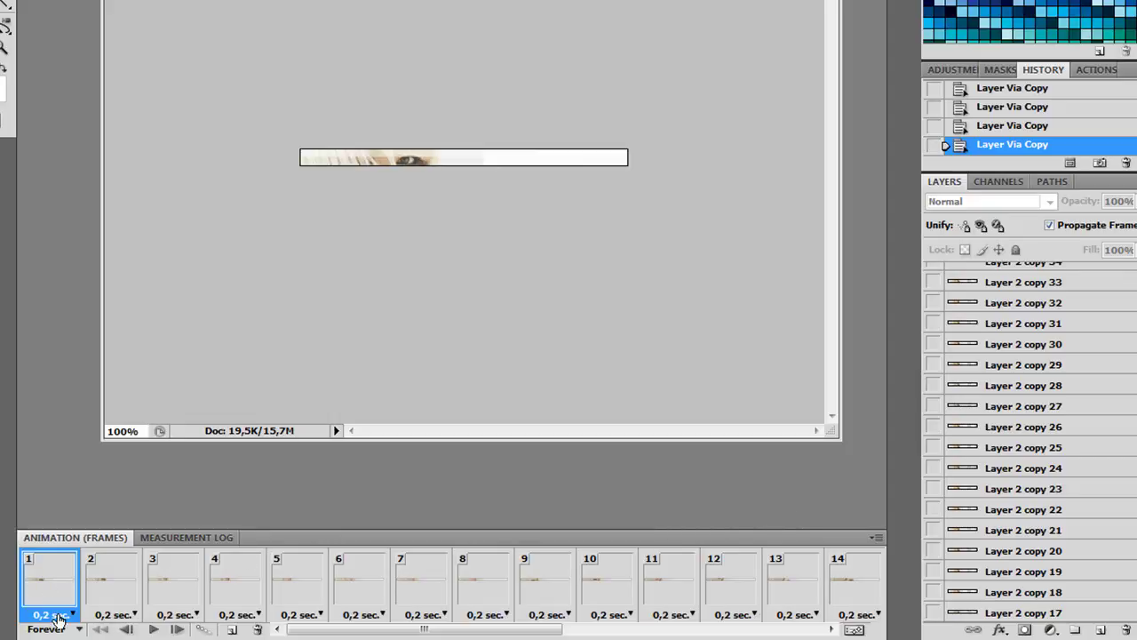
# Scroll the frames strip to the end and select the last frame, 27, showing the eye strip.
pyautogui.moveTo(453, 630); pyautogui.dragTo(712, 635)
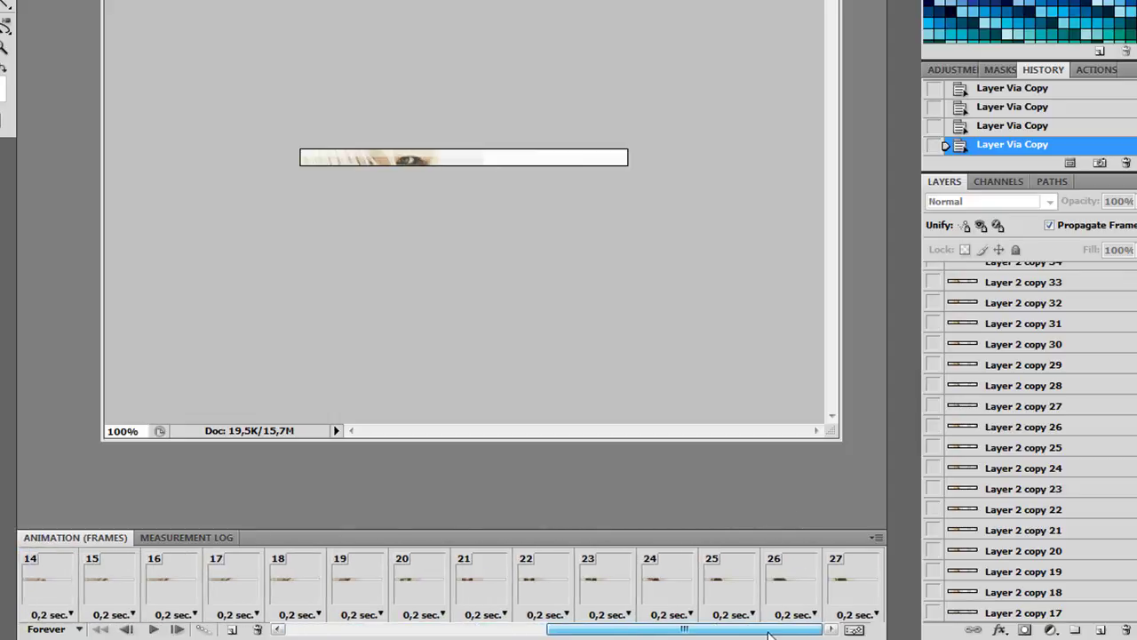
pyautogui.click(857, 589)
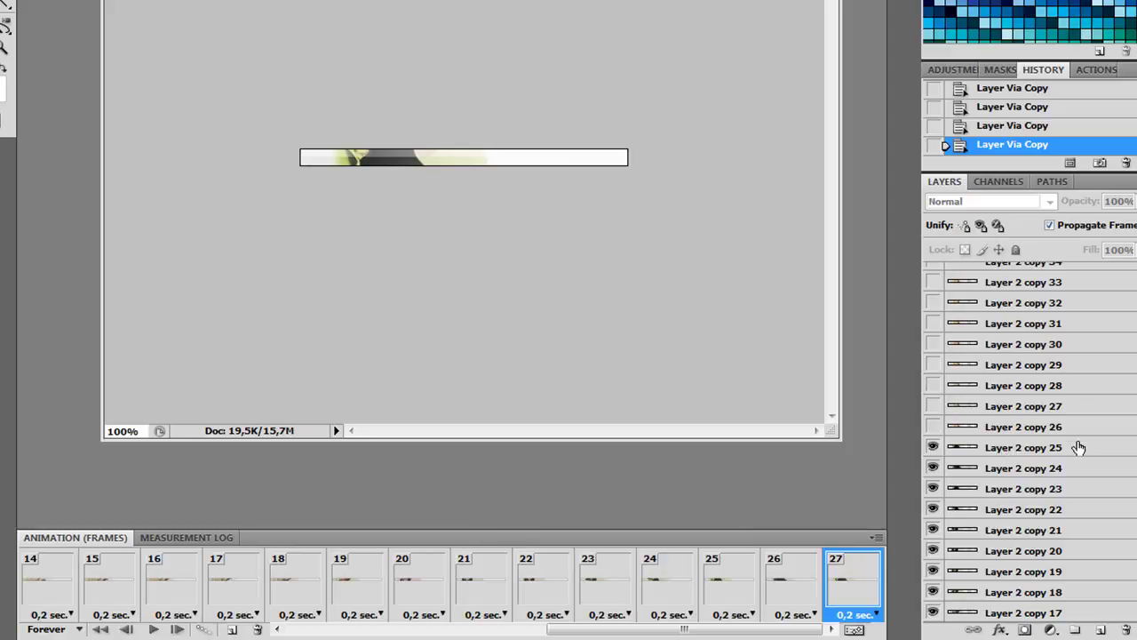
pyautogui.scroll(2, 1030, 444)
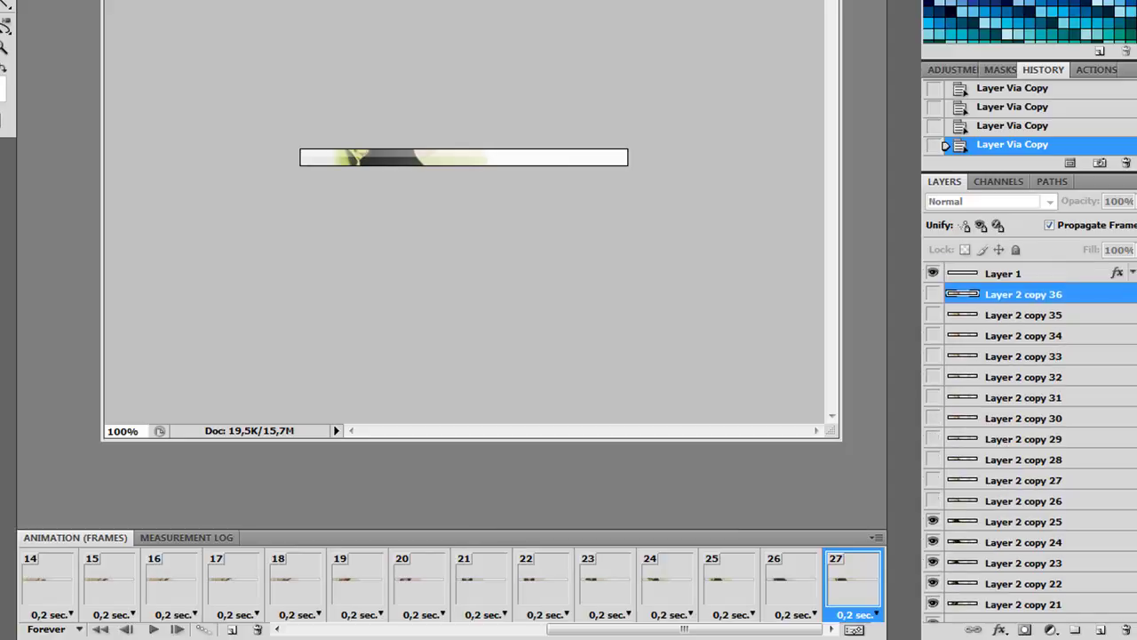